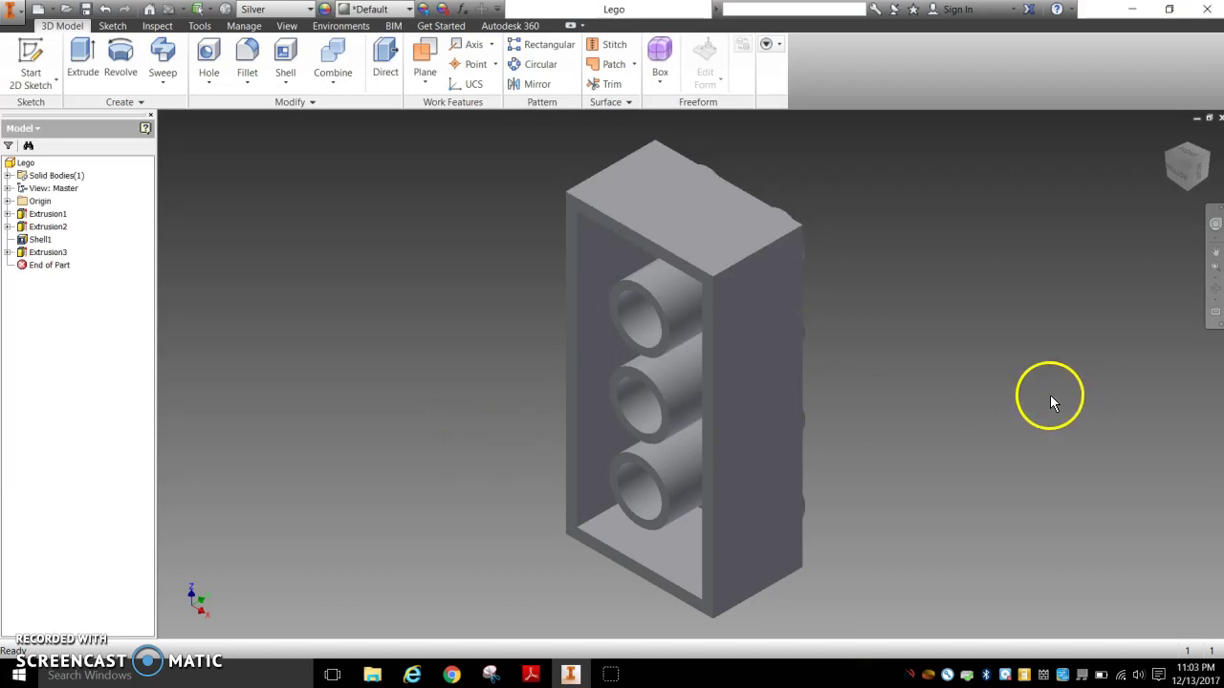
Rotate the Lego brick with the ViewCube to an isometric view of its eight top studs
left_click(1210, 162)
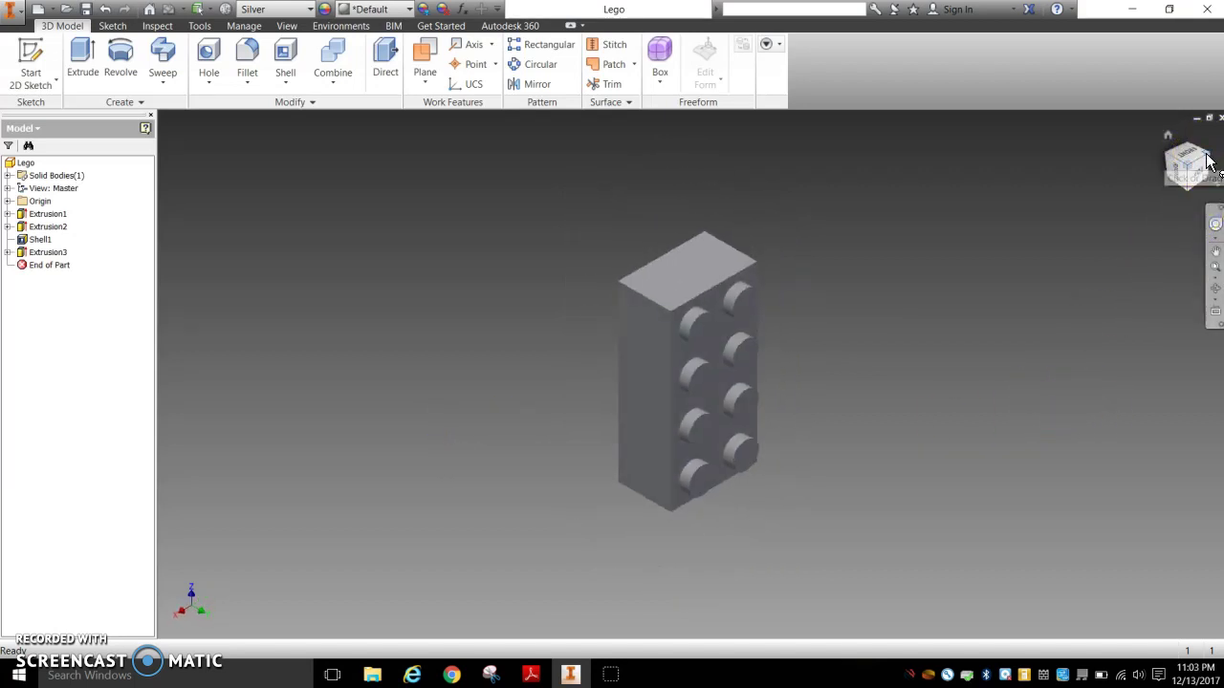
left_click(1207, 162)
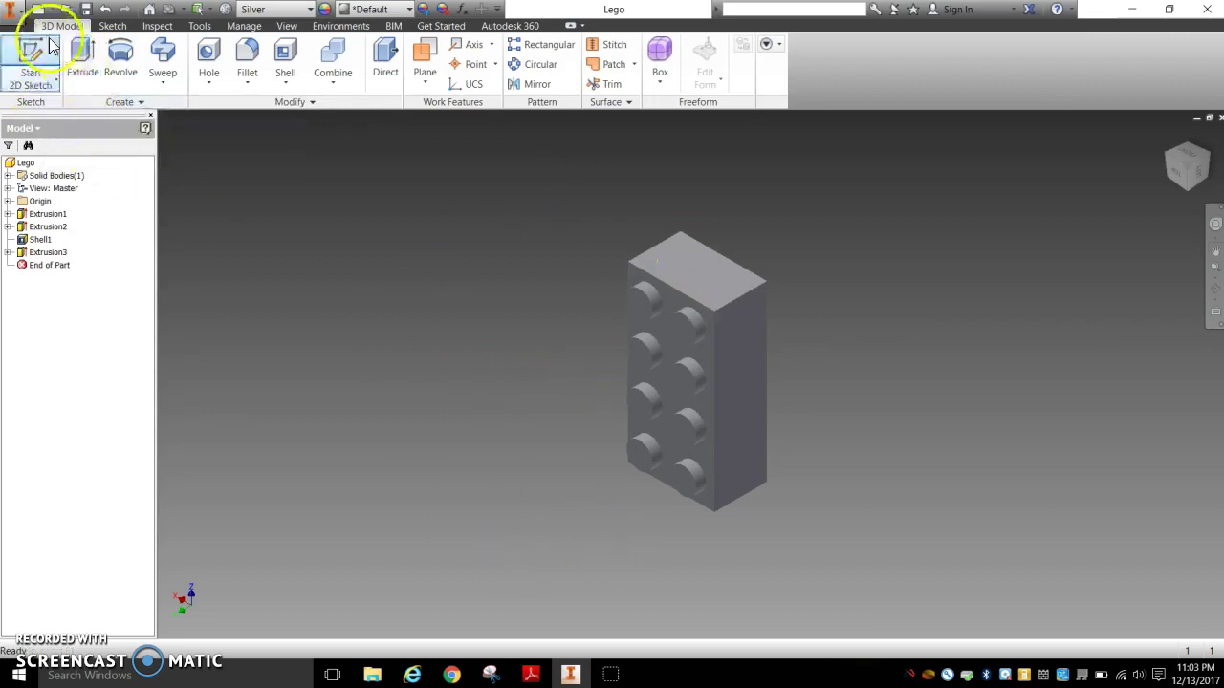
Open Create New File and browse the Metric templates to the ANSI (mm).idw drawing template
left_click(17, 18)
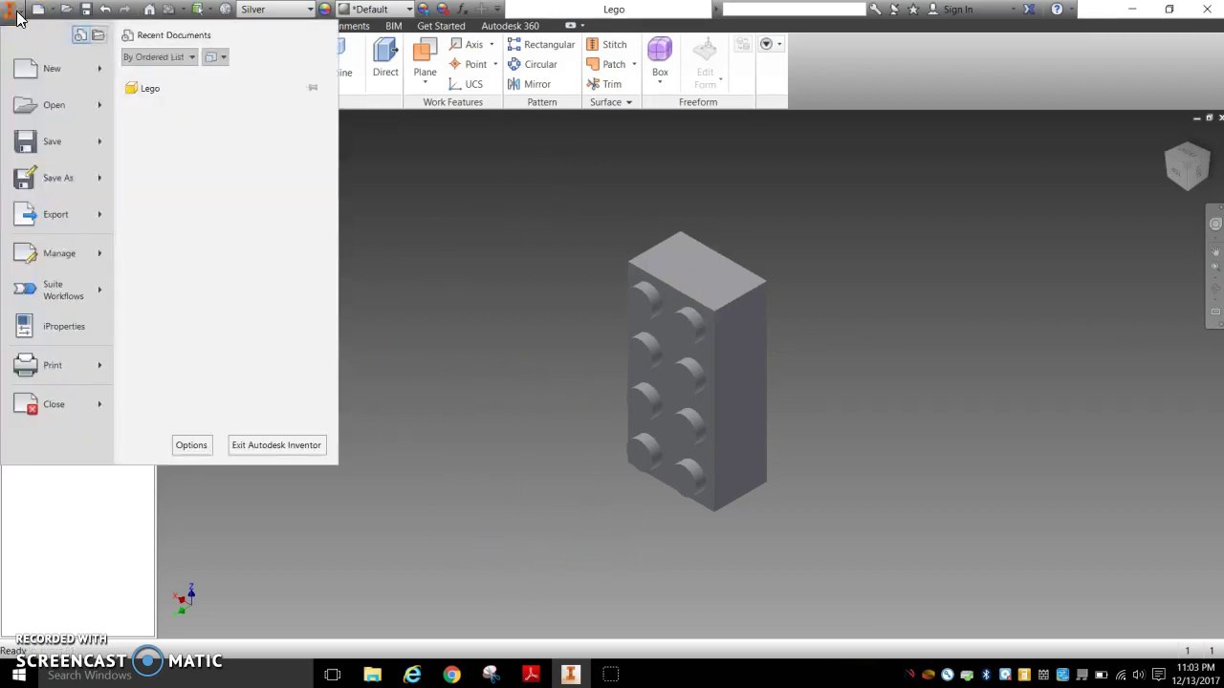
mouse_move(71, 73)
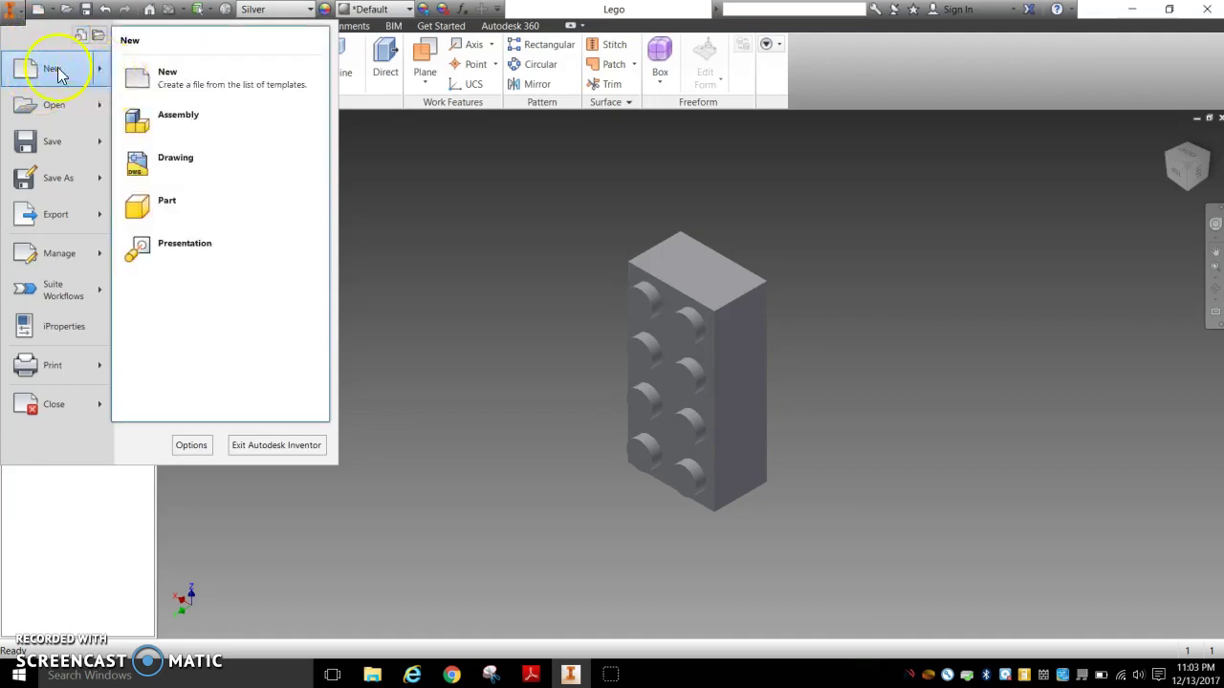
left_click(63, 73)
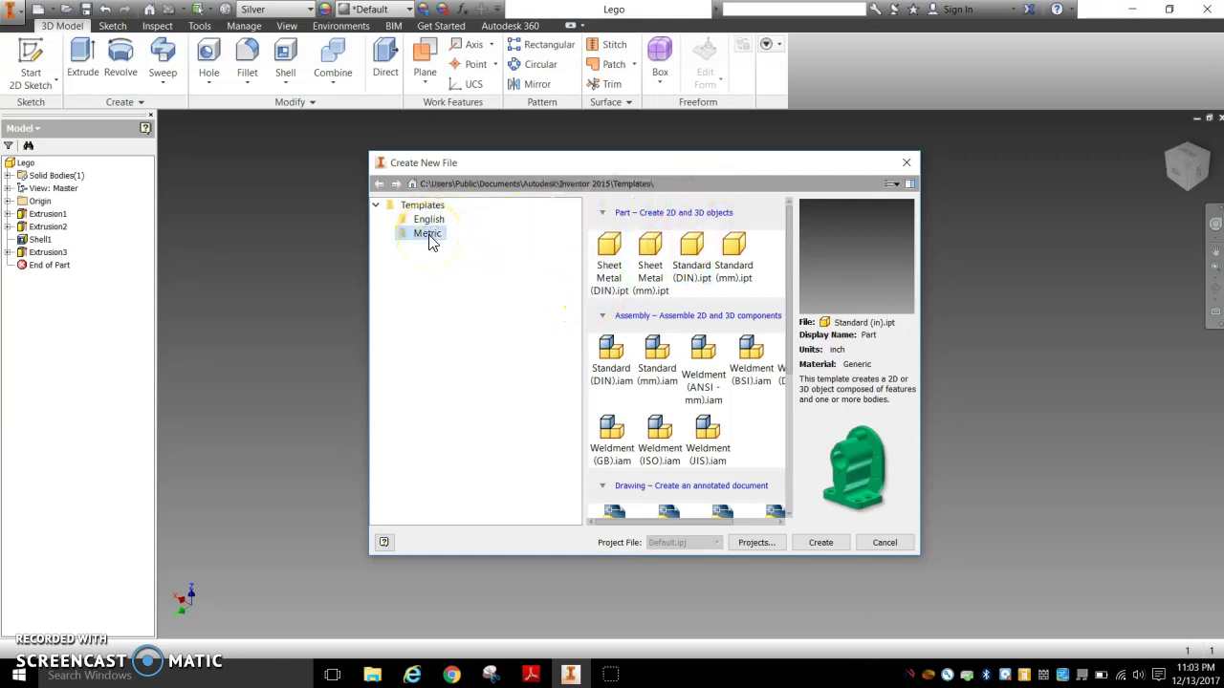
left_click(431, 243)
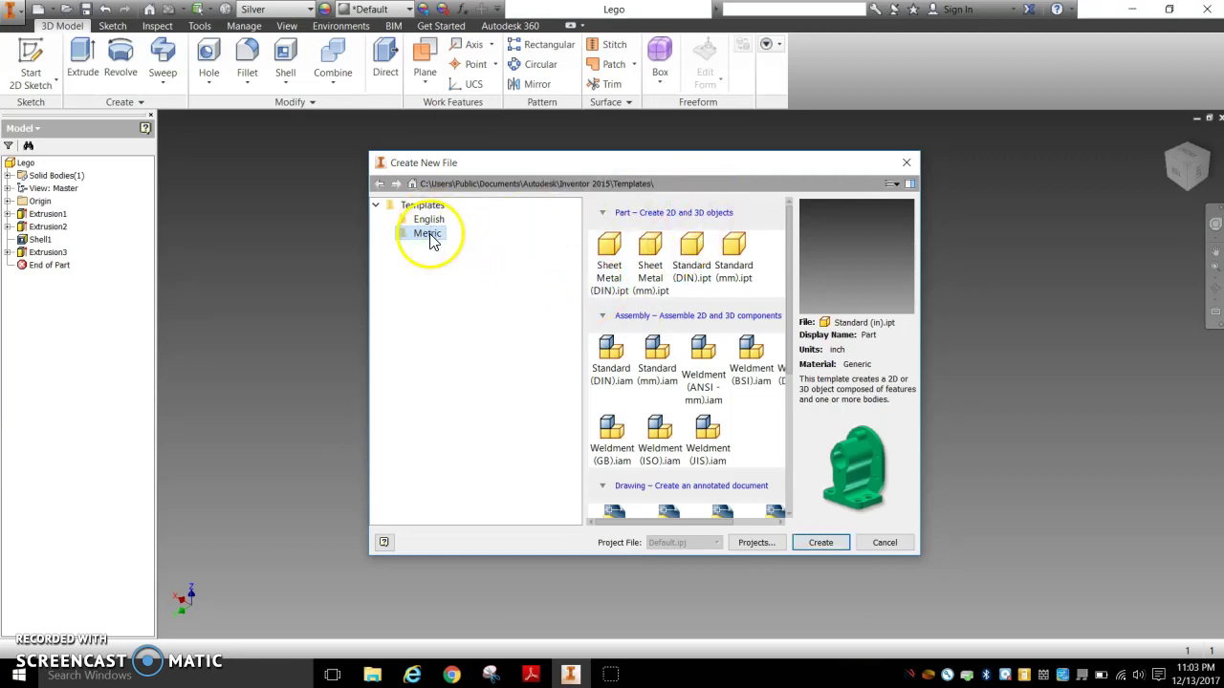
scroll(722, 414, "down", 5)
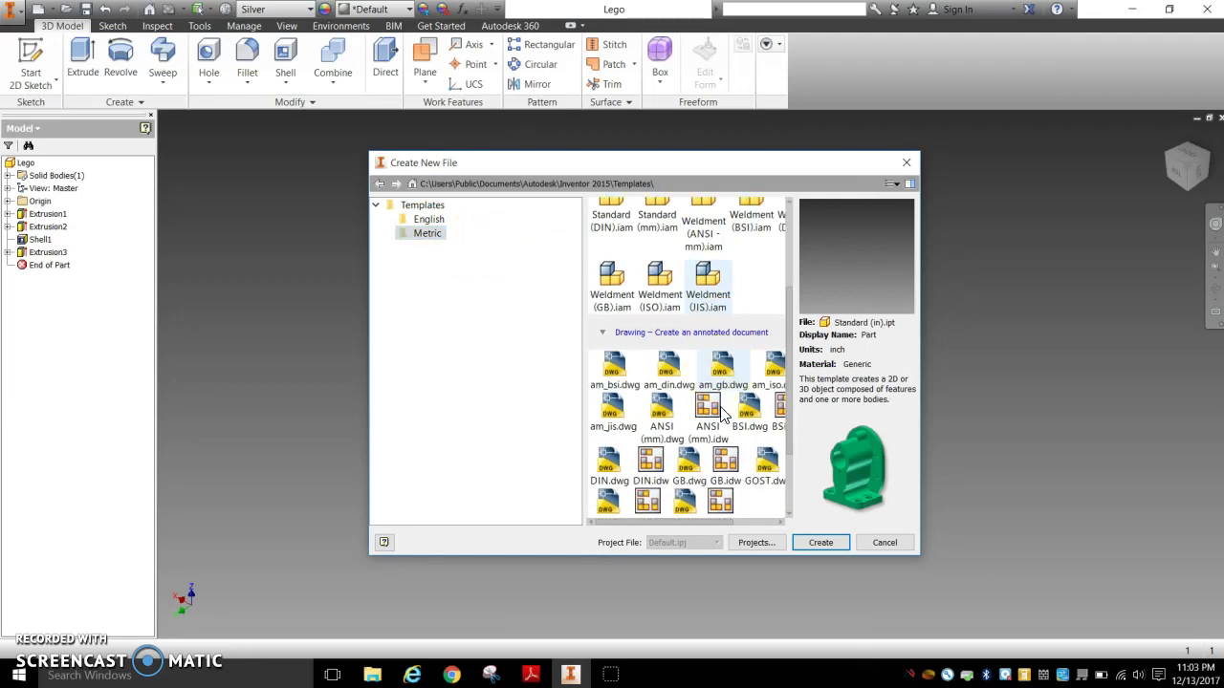
scroll(732, 412, "up", 5)
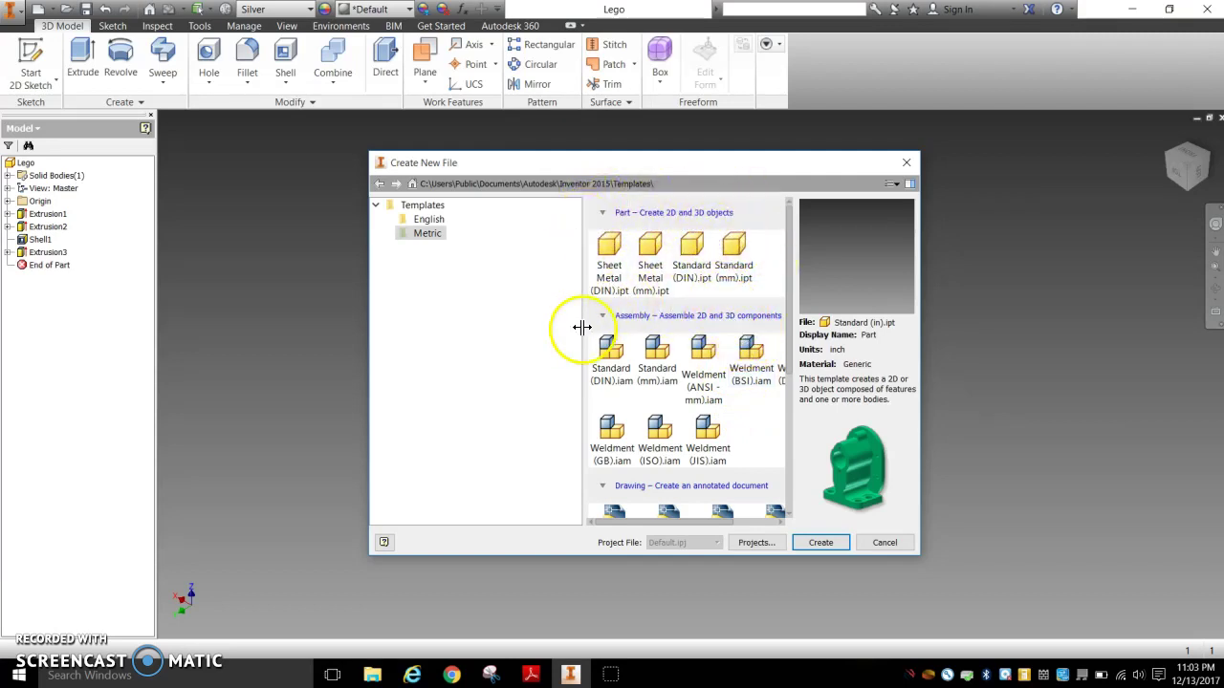
scroll(751, 421, "down", 2)
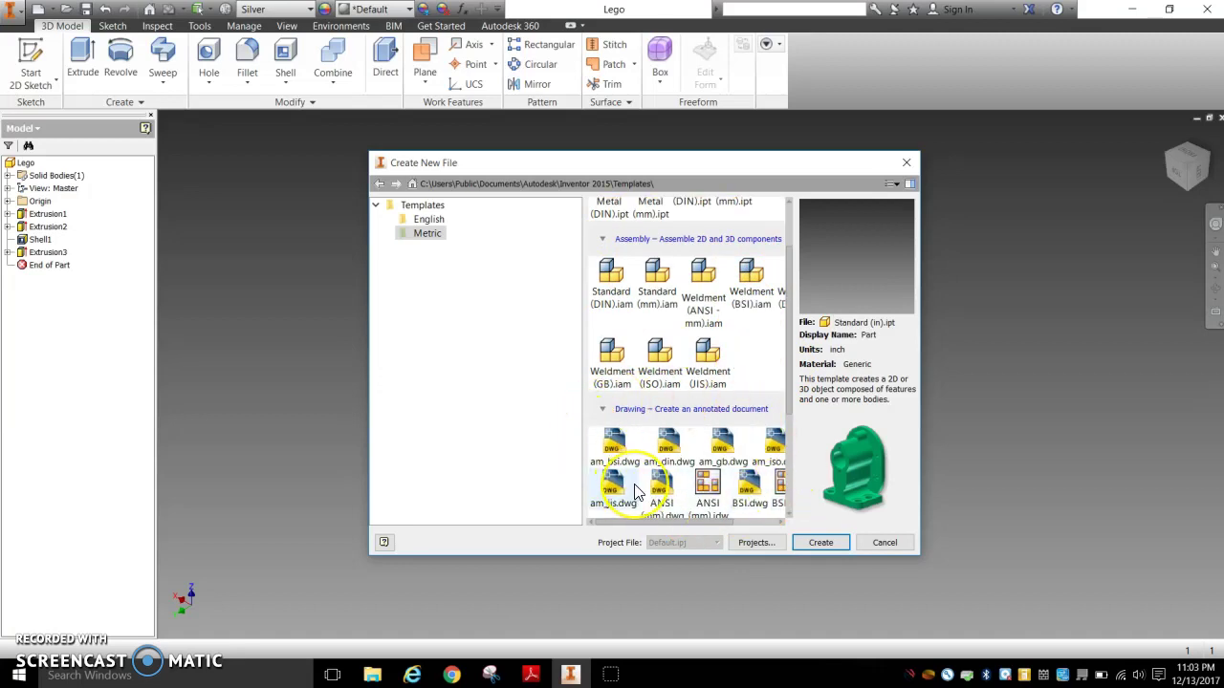
scroll(637, 491, "up", 2)
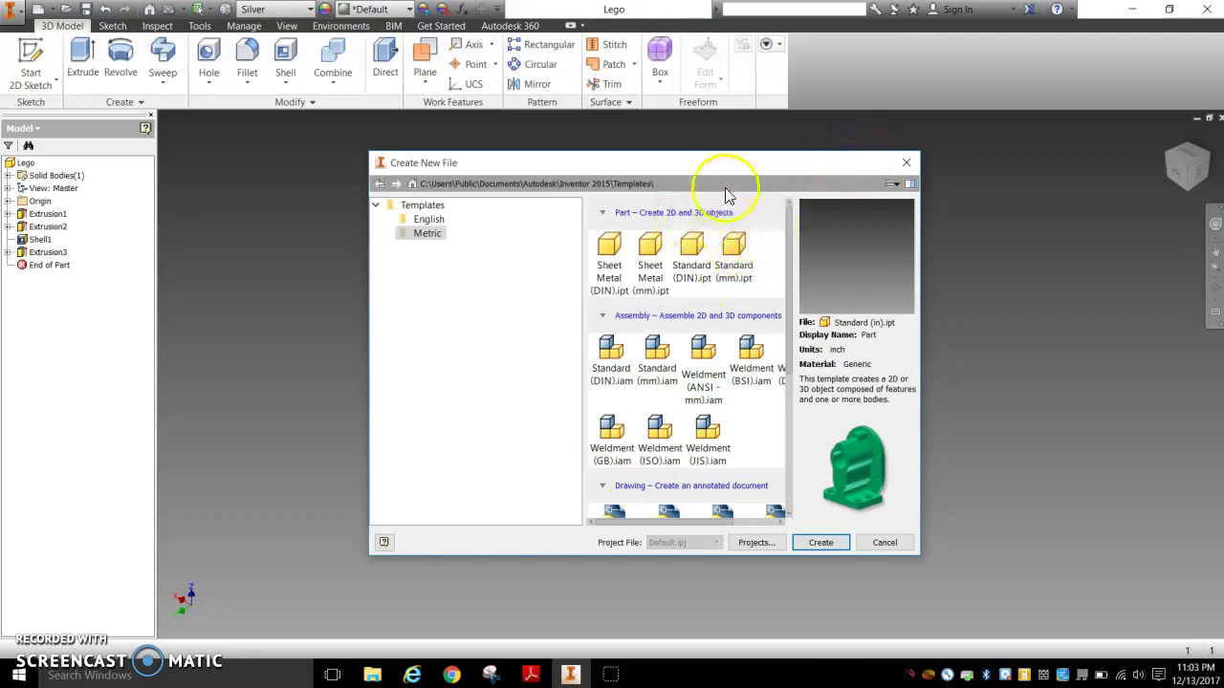
left_click_drag(770, 173, 656, 172)
scroll(617, 333, "down", 4)
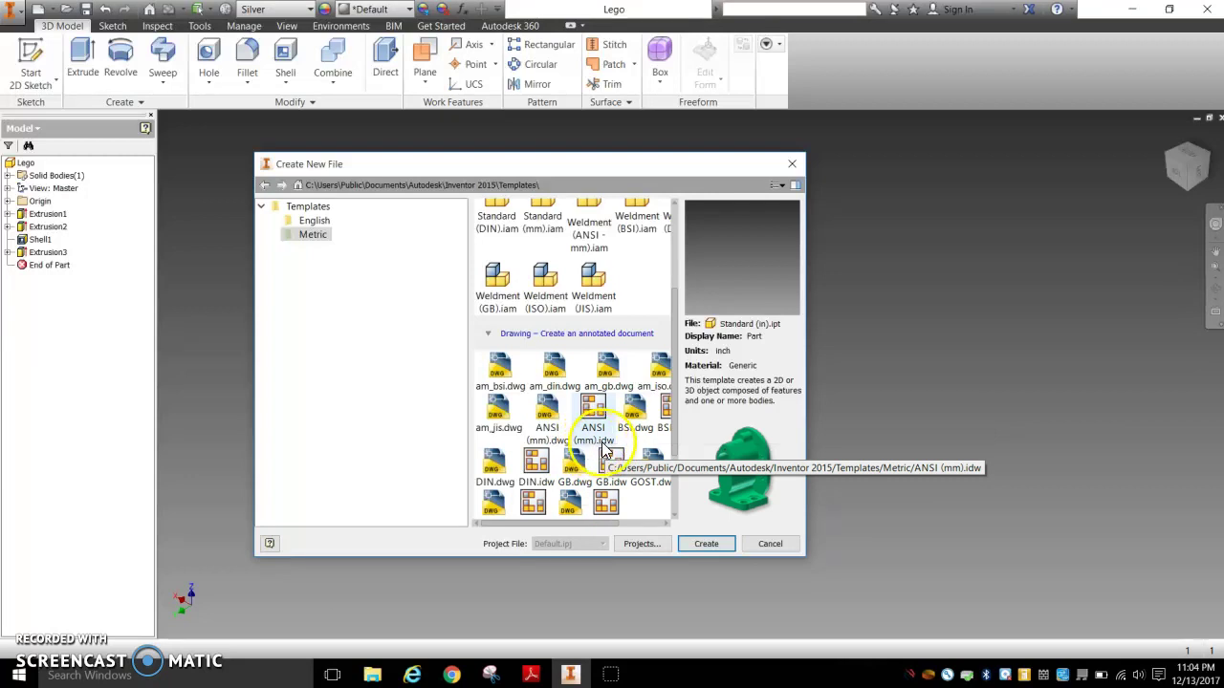
Create the drawing from ANSI (mm).idw and change Sheet:1 to size A landscape
double_click(599, 411)
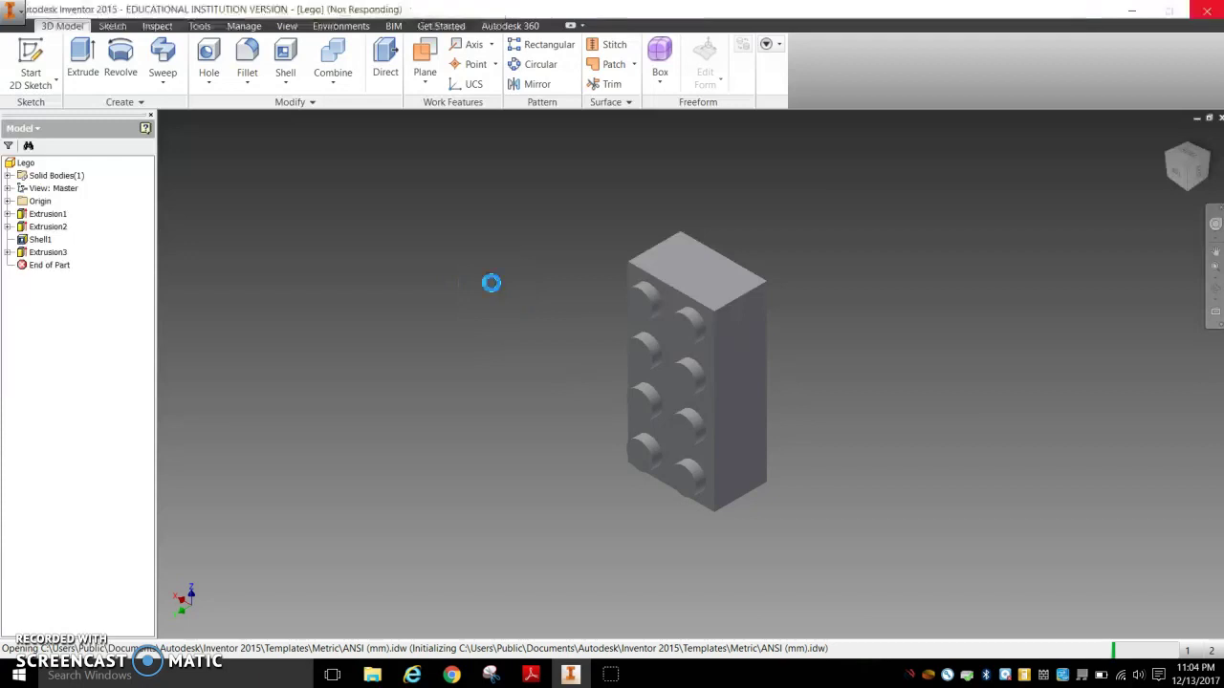
mouse_move(710, 347)
left_mouse_down()
mouse_move(633, 346)
mouse_move(688, 450)
mouse_move(752, 350)
mouse_move(716, 279)
mouse_move(659, 464)
mouse_move(672, 468)
mouse_move(644, 475)
mouse_move(658, 504)
left_mouse_up()
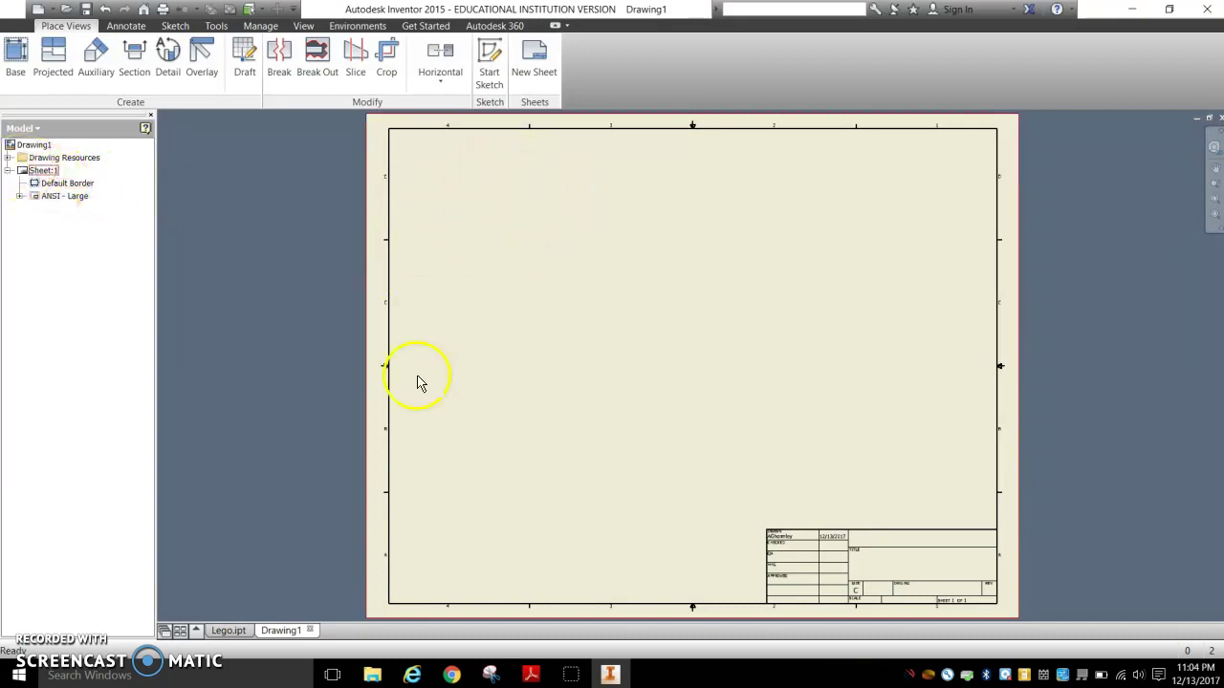
right_click(25, 180)
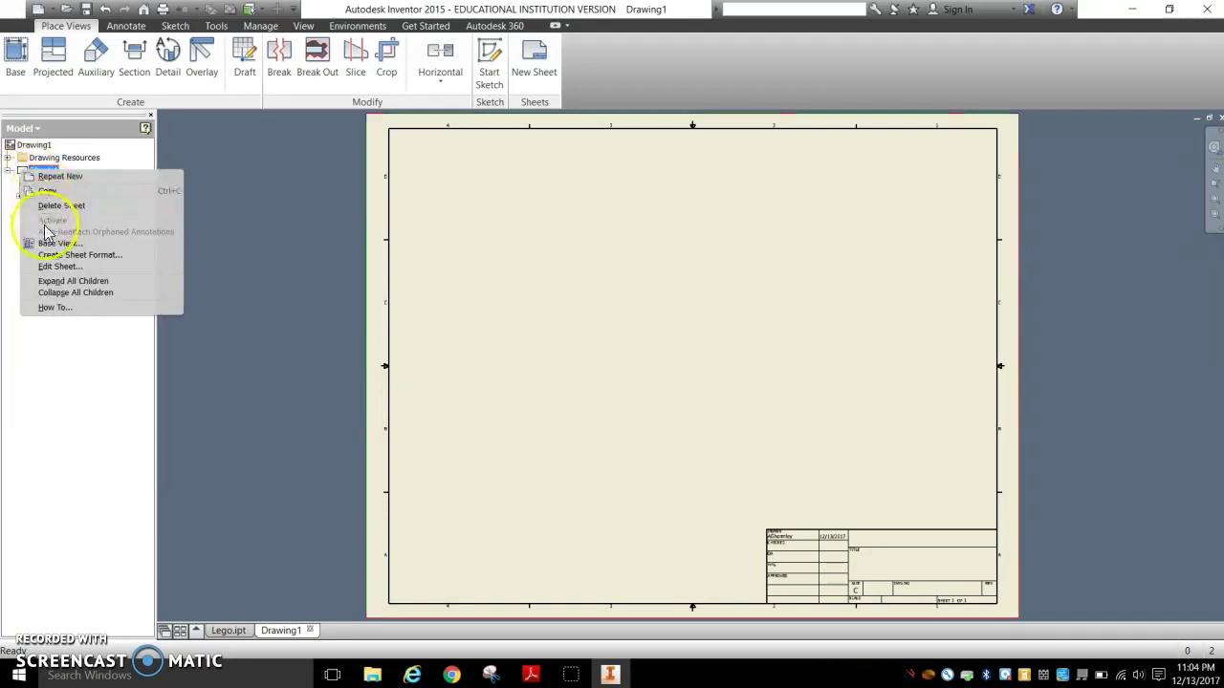
left_click(67, 267)
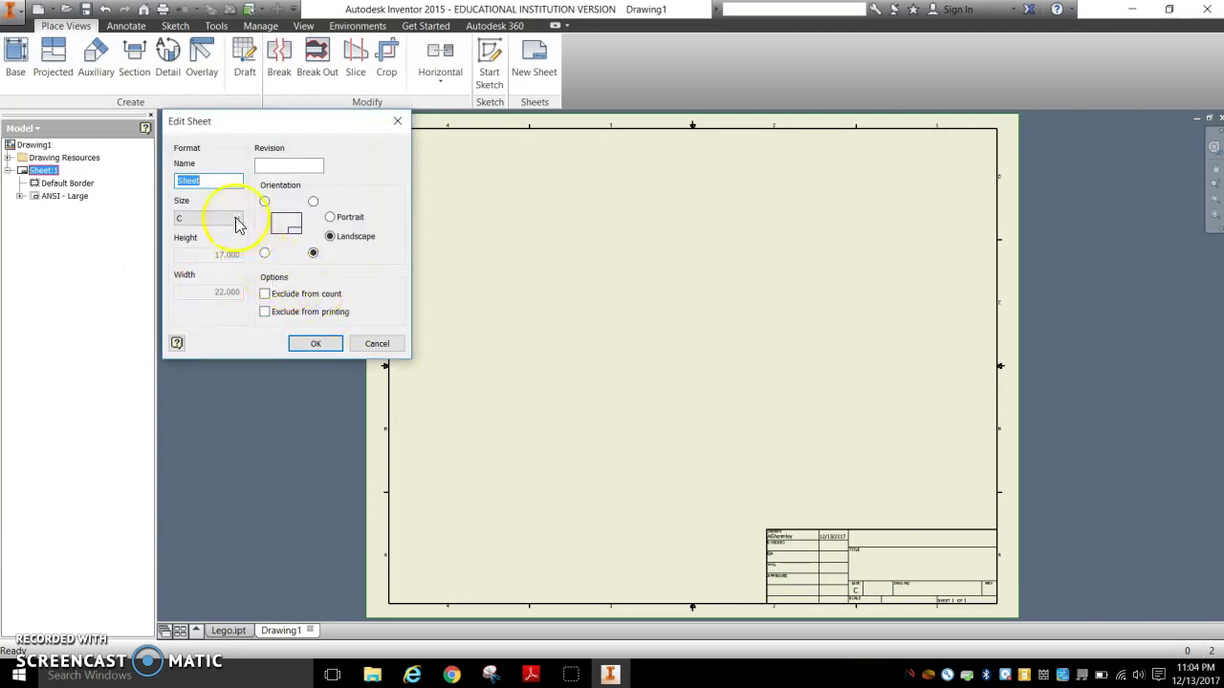
left_click(235, 218)
left_click(208, 231)
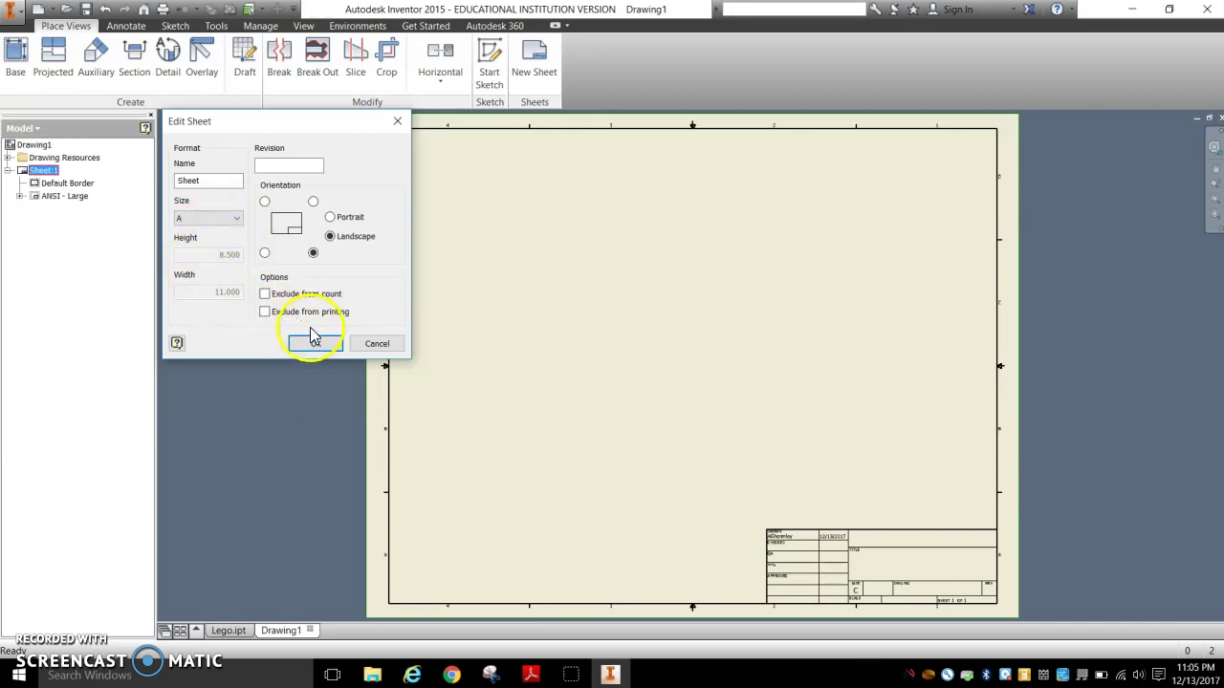
left_click(236, 221)
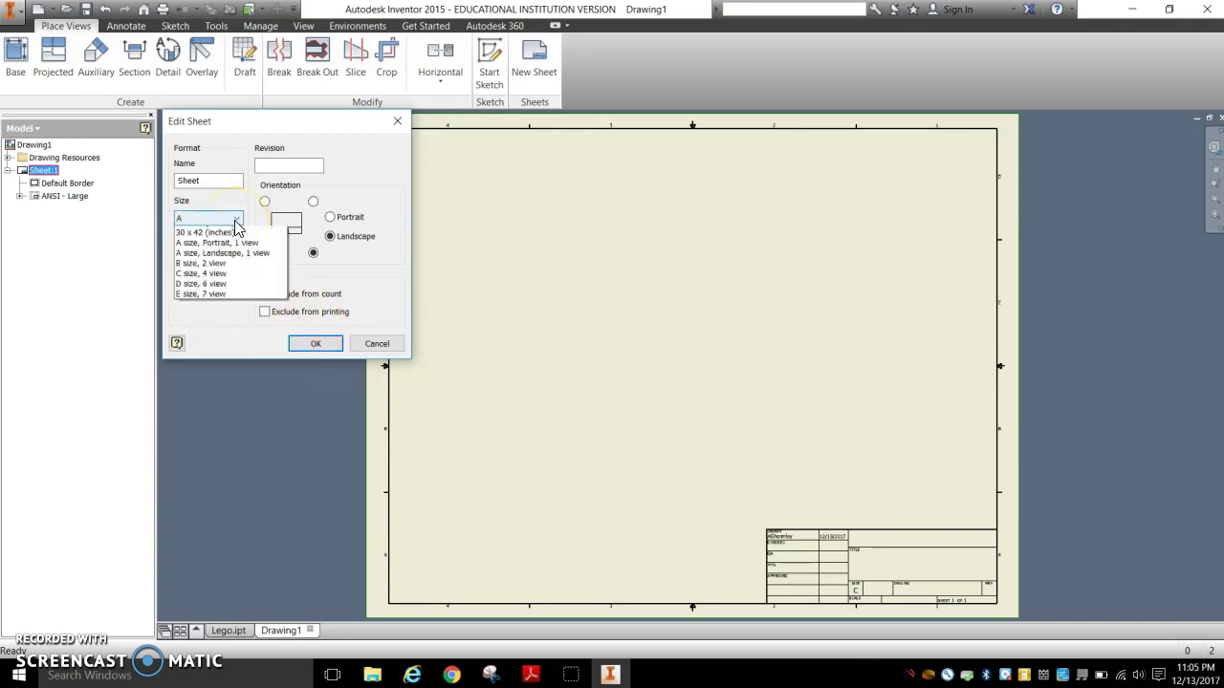
left_click(239, 223)
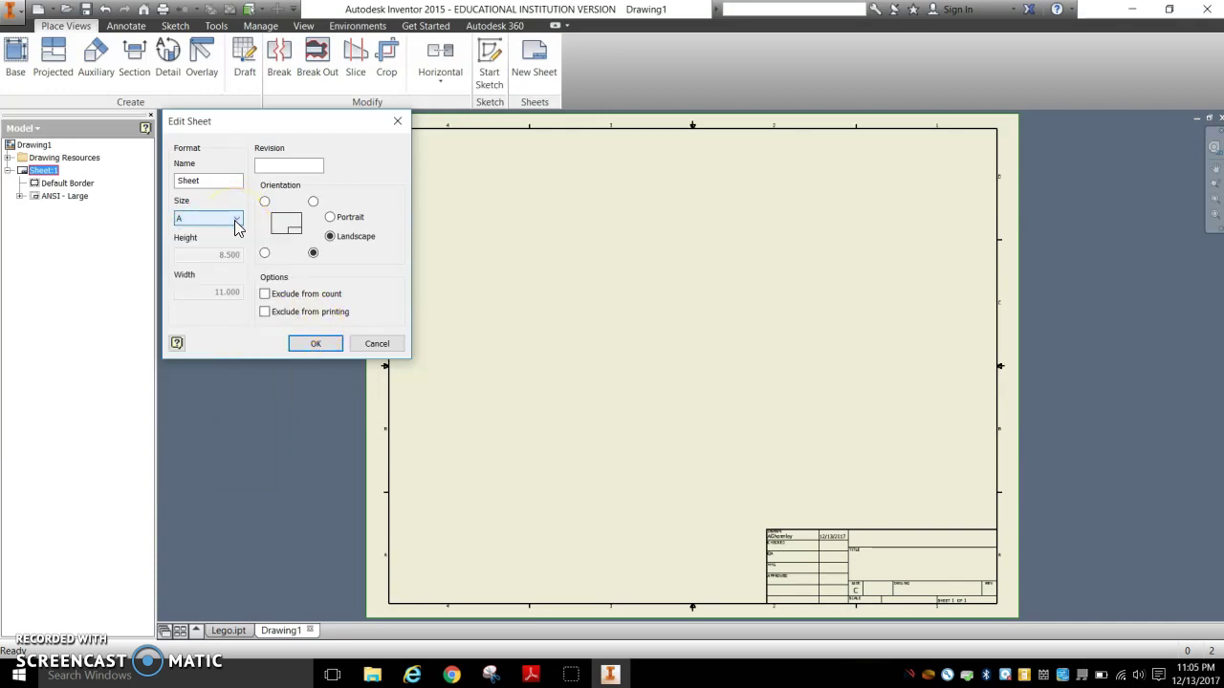
left_click(315, 345)
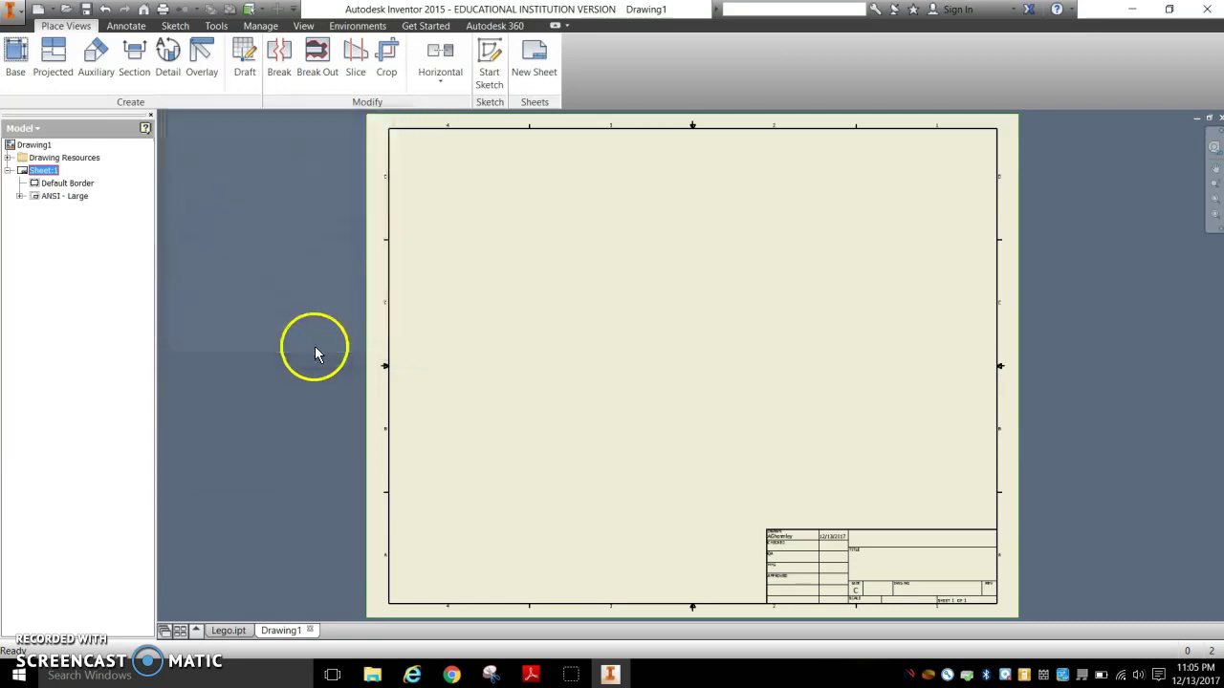
Confirm the size A sheet settings and delete the ANSI - Large title block from Sheet:1
right_click(24, 175)
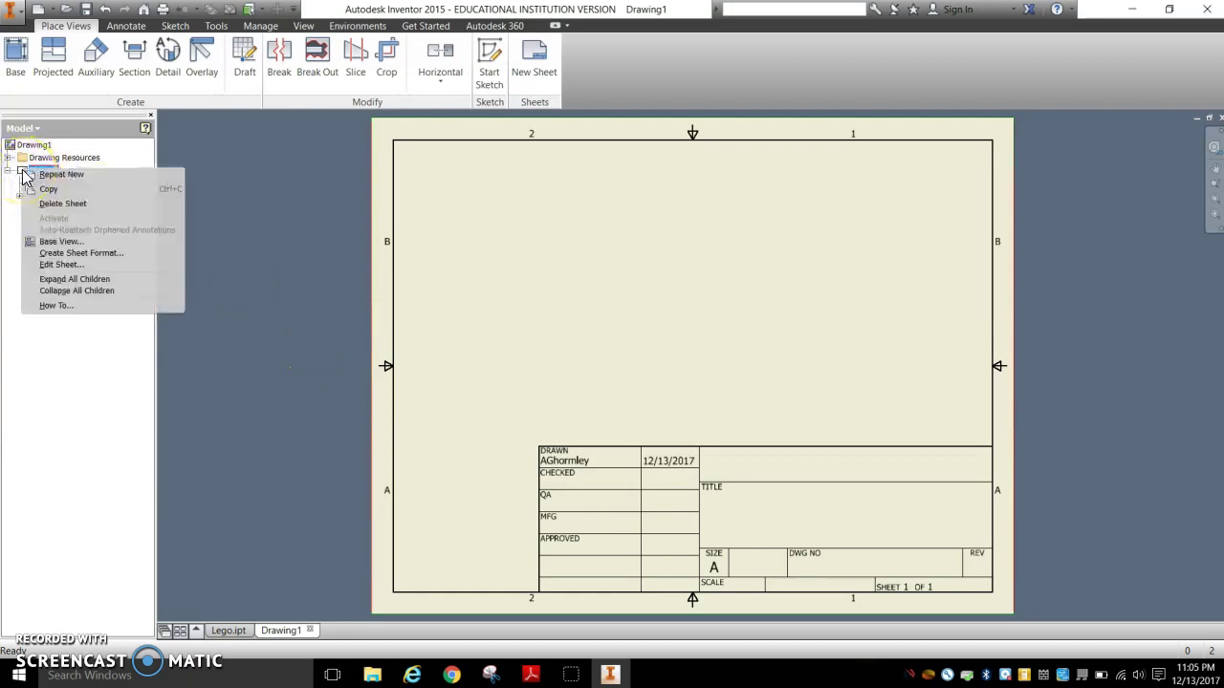
left_click(59, 266)
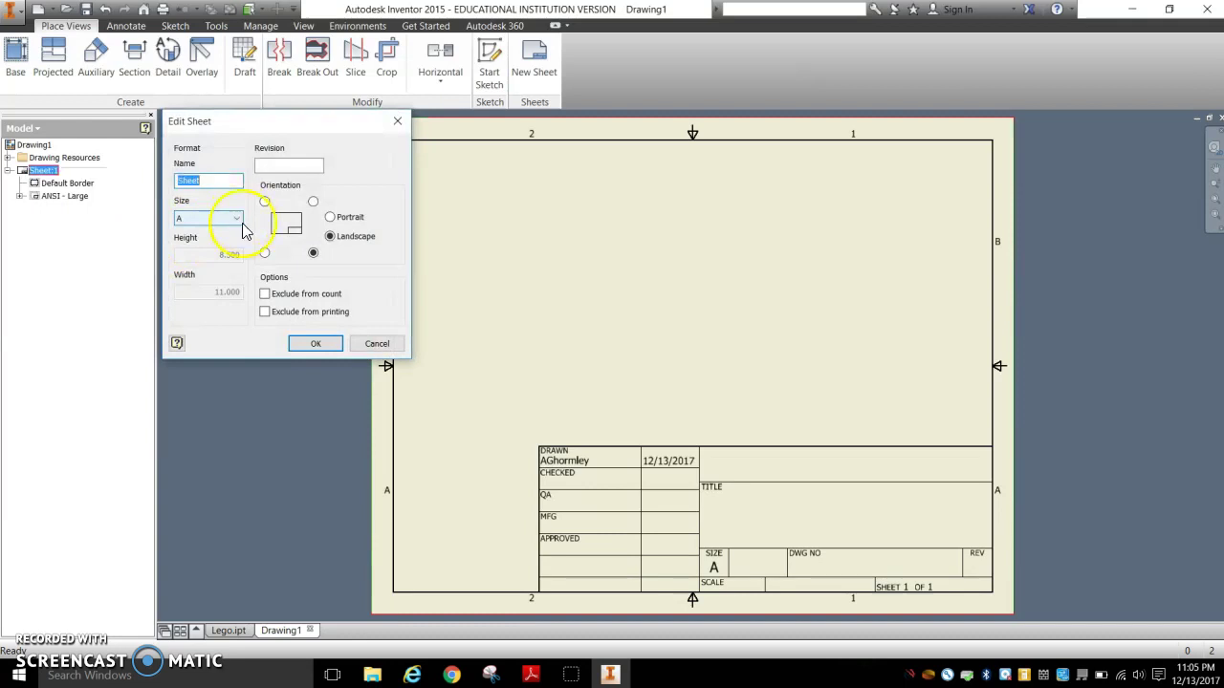
left_click(318, 346)
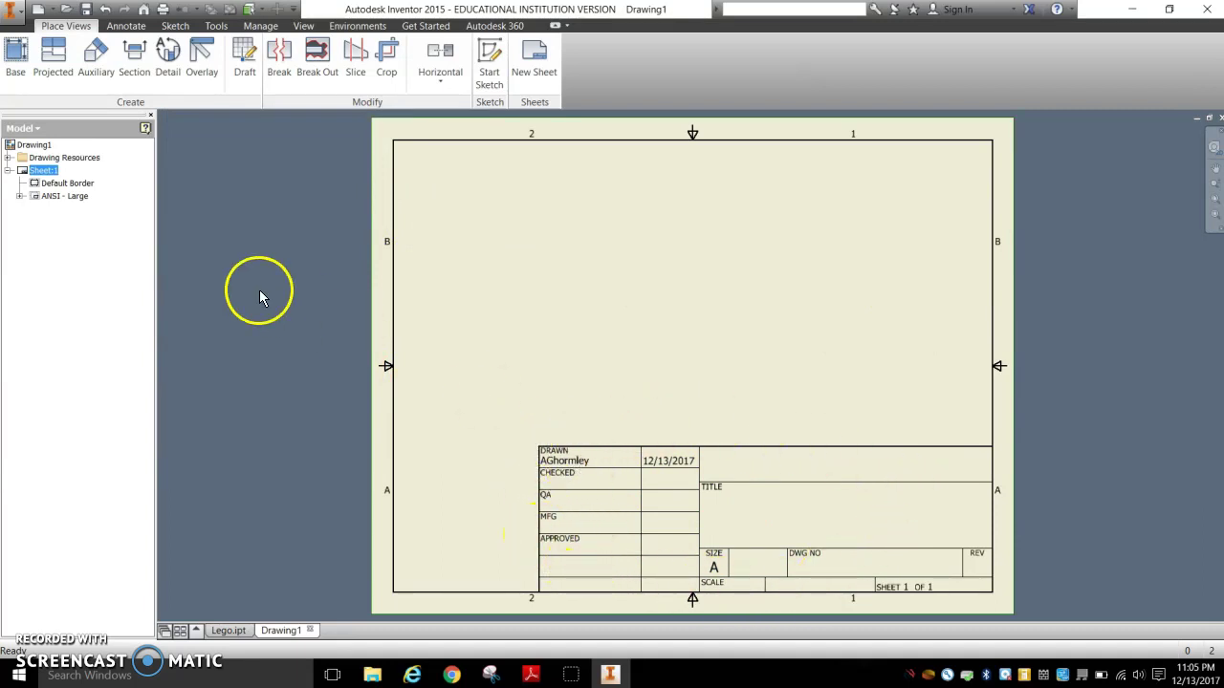
right_click(35, 199)
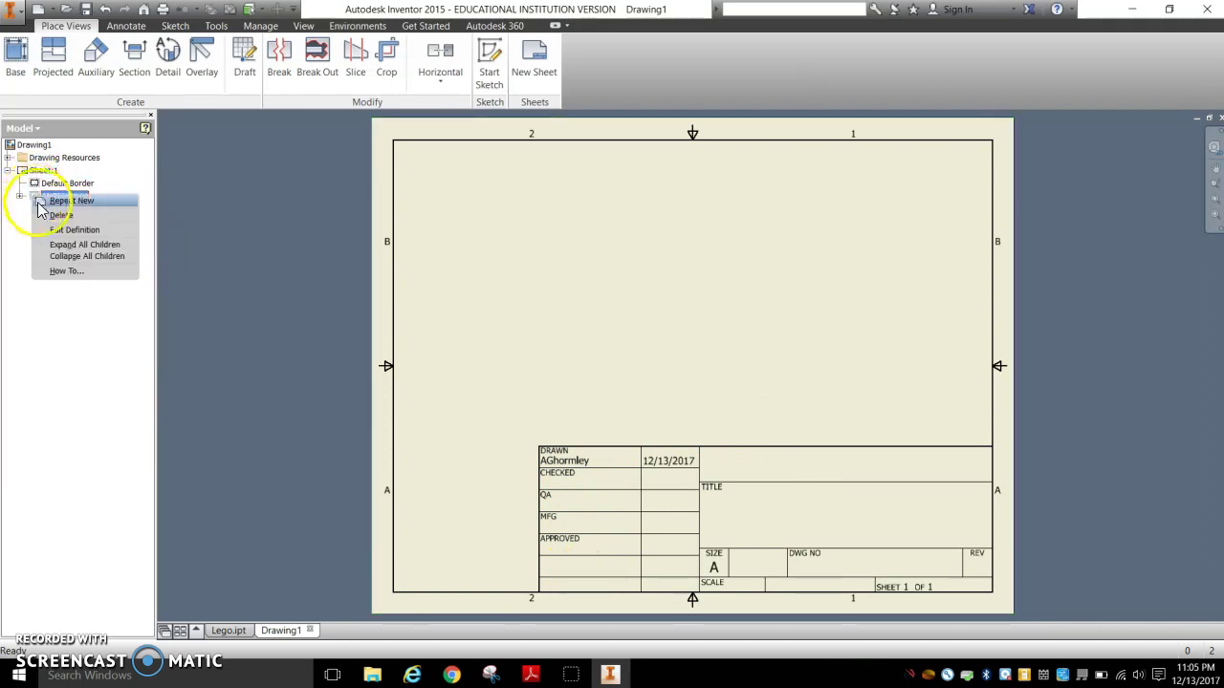
left_click(52, 222)
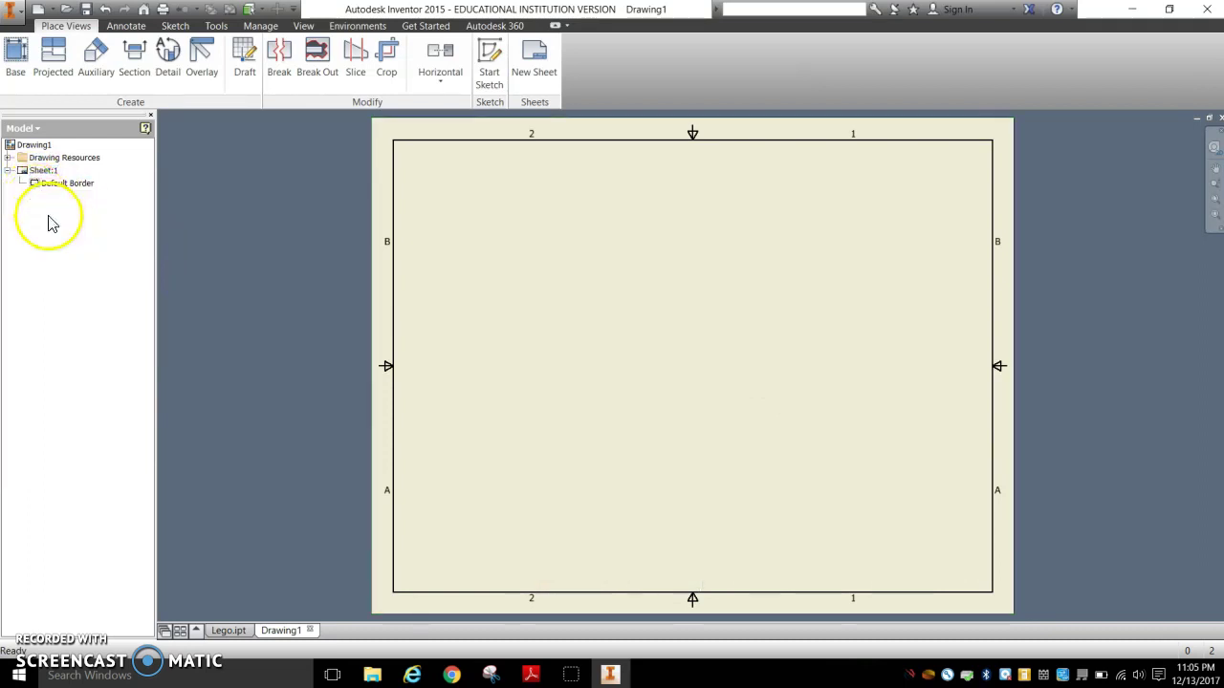
Start a base view and select Lego.ipt as its model file in the Drawing View dialog
left_click(14, 64)
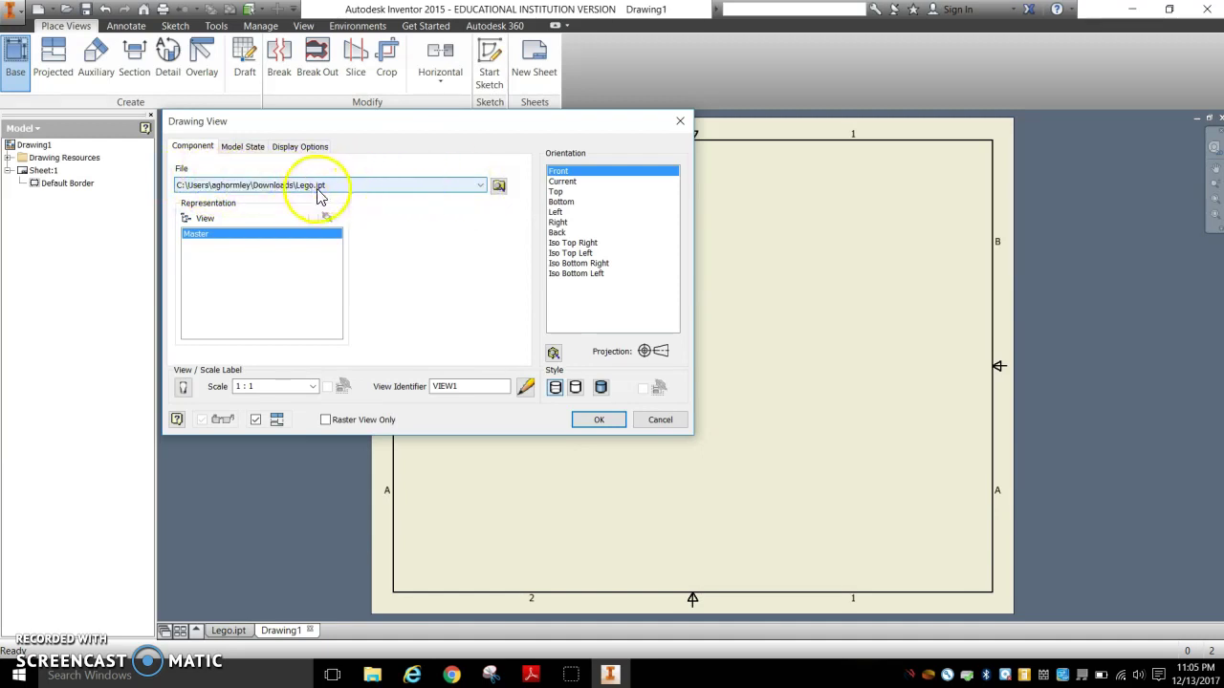
left_click(500, 186)
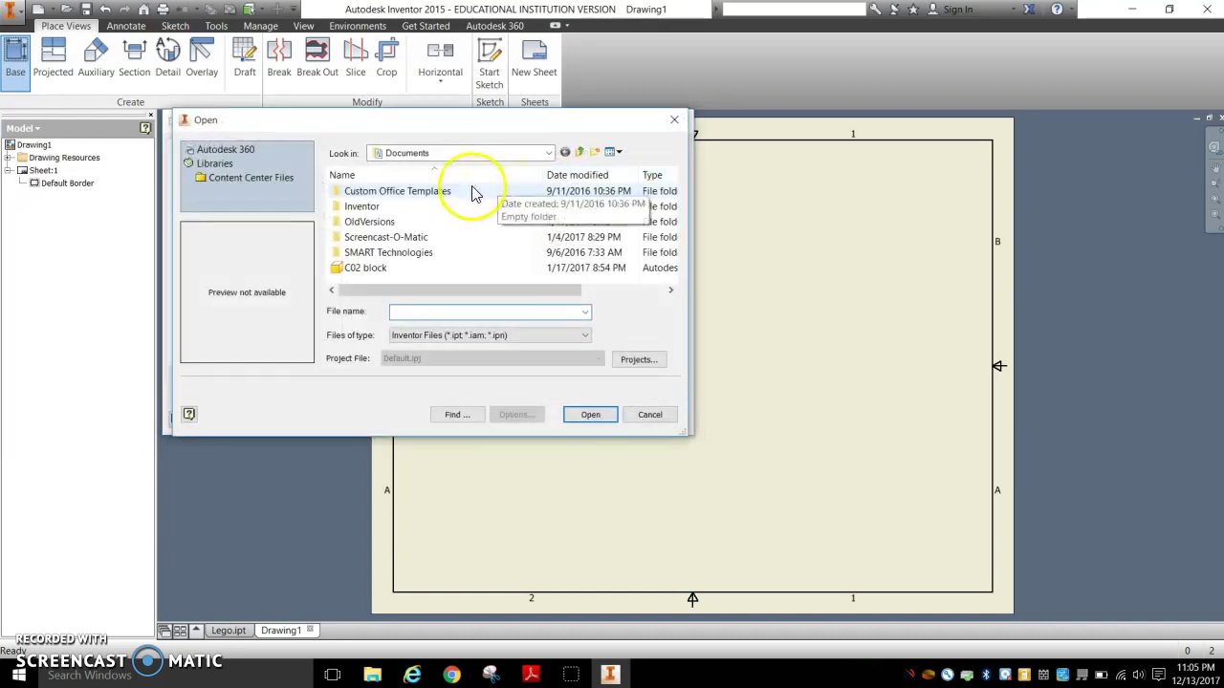
scroll(459, 227, "right", 3)
scroll(443, 226, "left", 3)
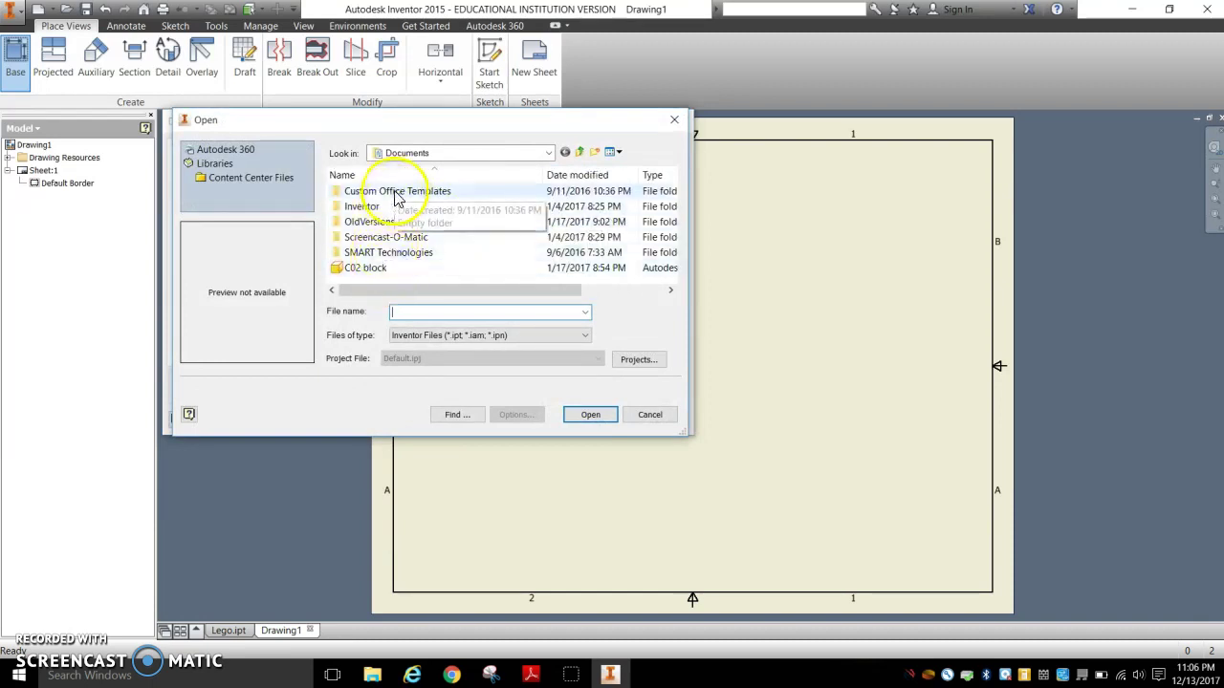
left_click(649, 415)
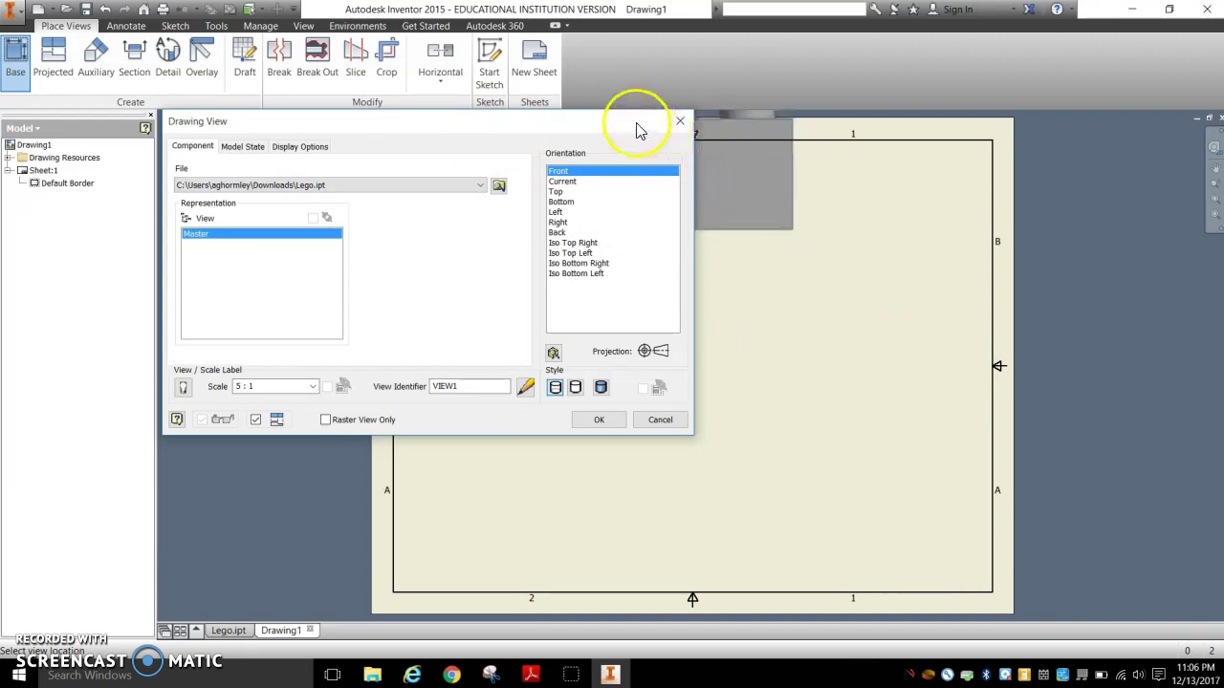
Place a 3:1 Front-orientation base view of the brick at the sheet's lower left
left_click_drag(628, 128, 476, 118)
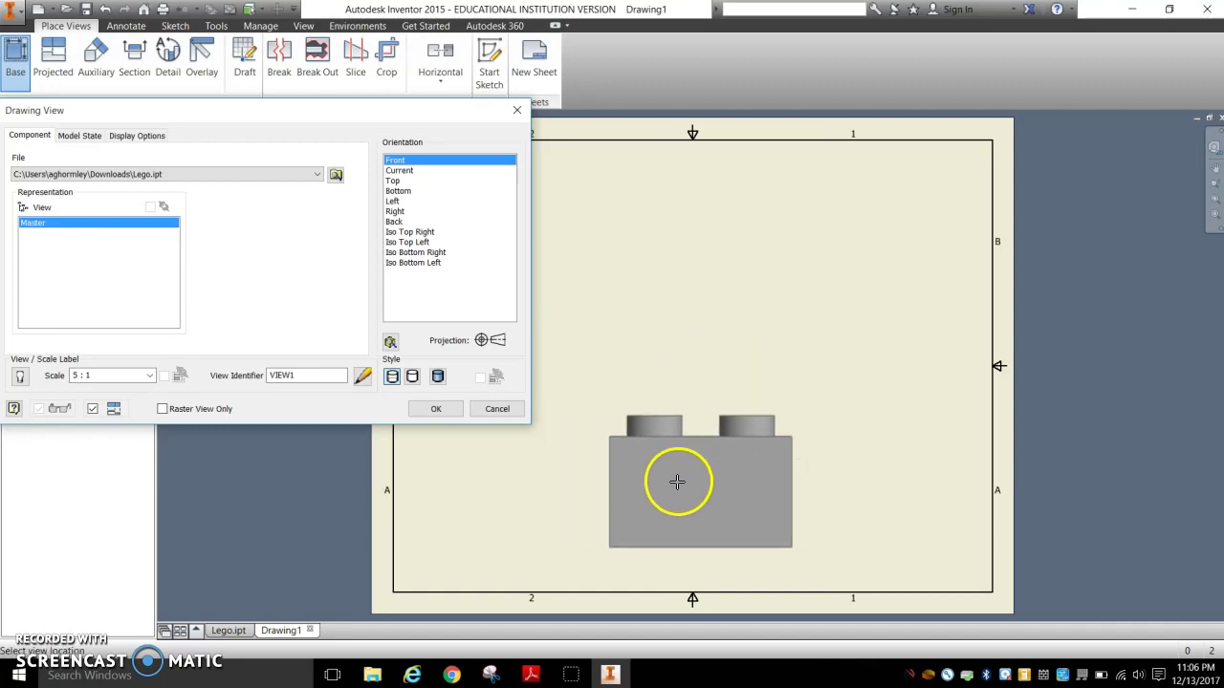
left_click(149, 376)
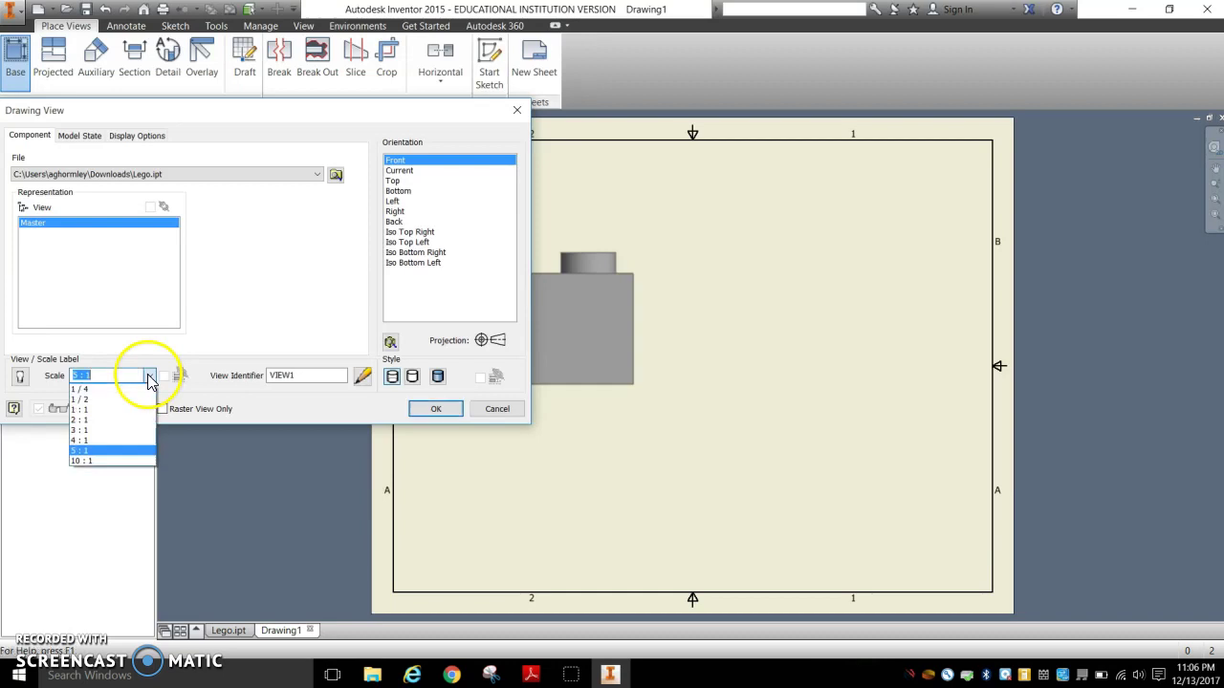
left_click(103, 432)
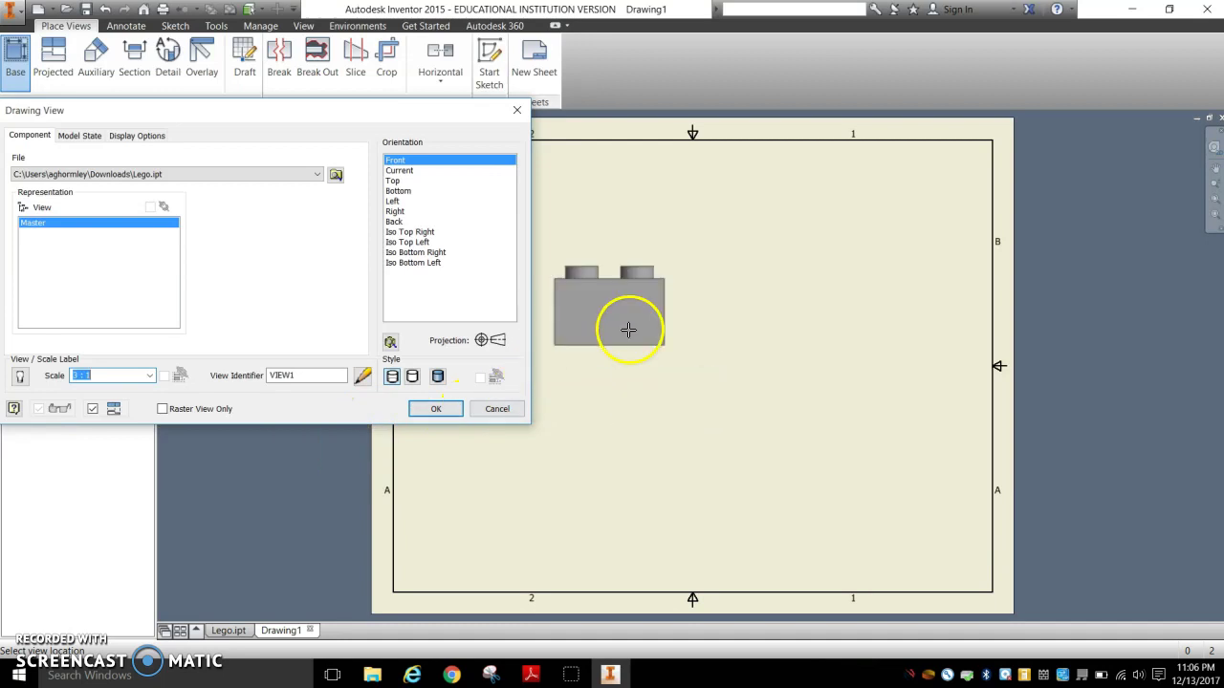
left_click(394, 180)
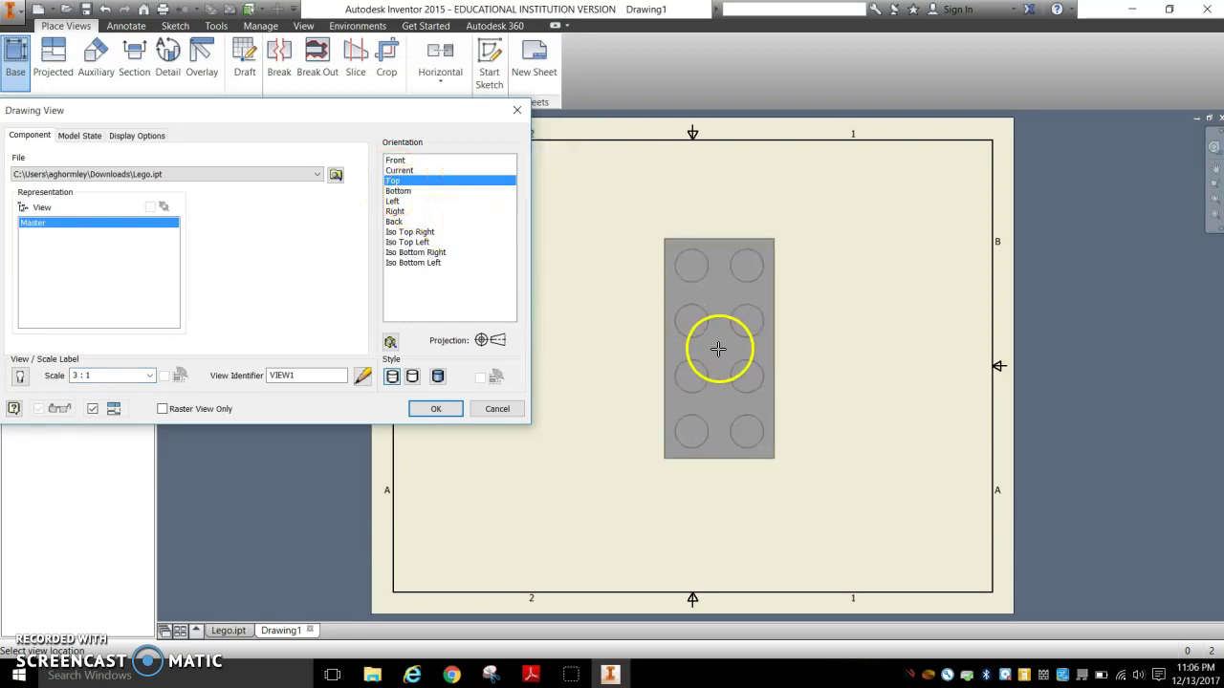
left_click(397, 201)
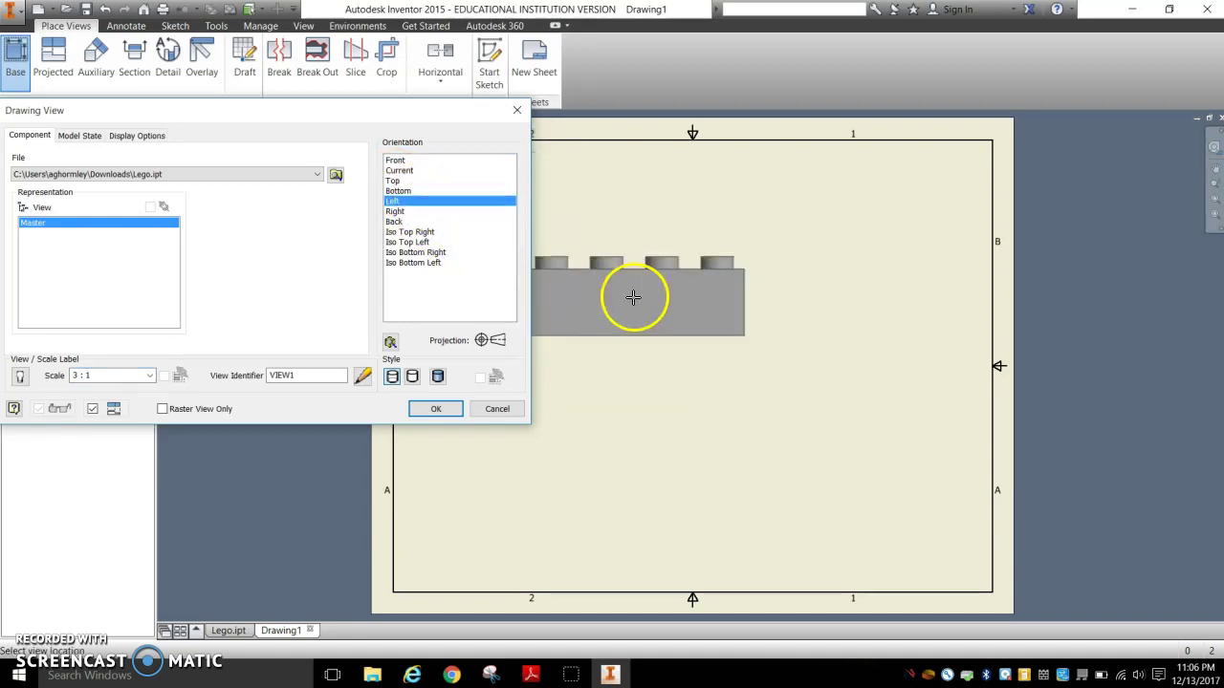
left_click(395, 160)
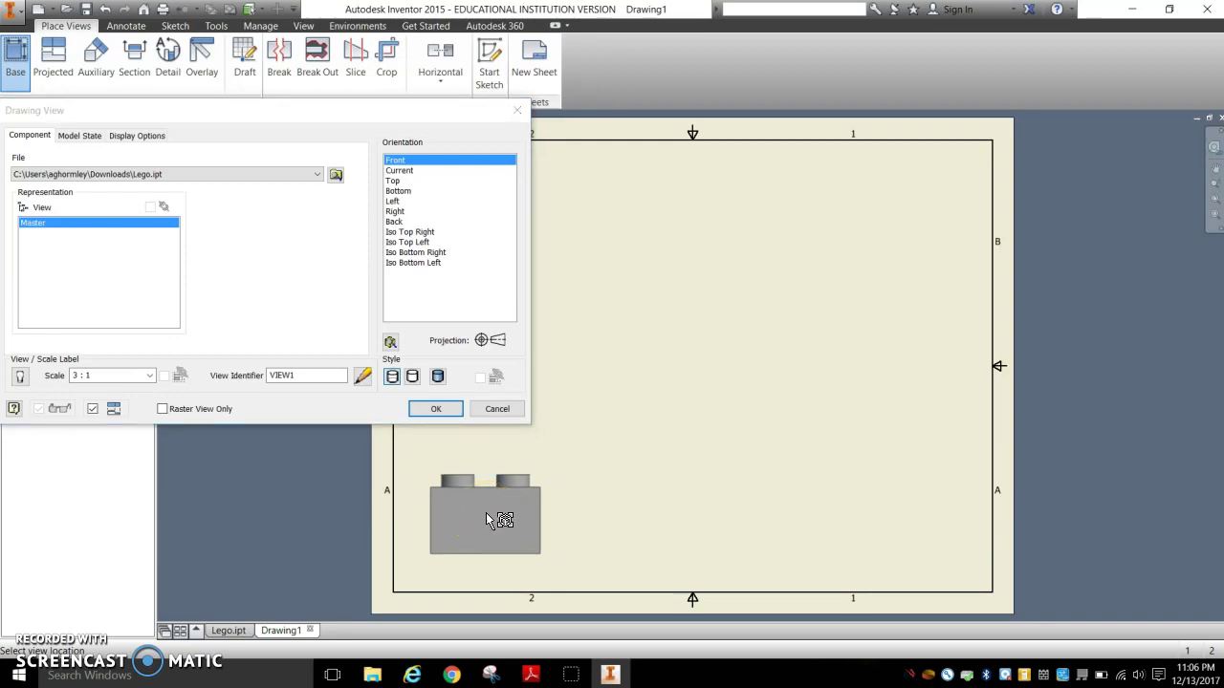
left_click(485, 515)
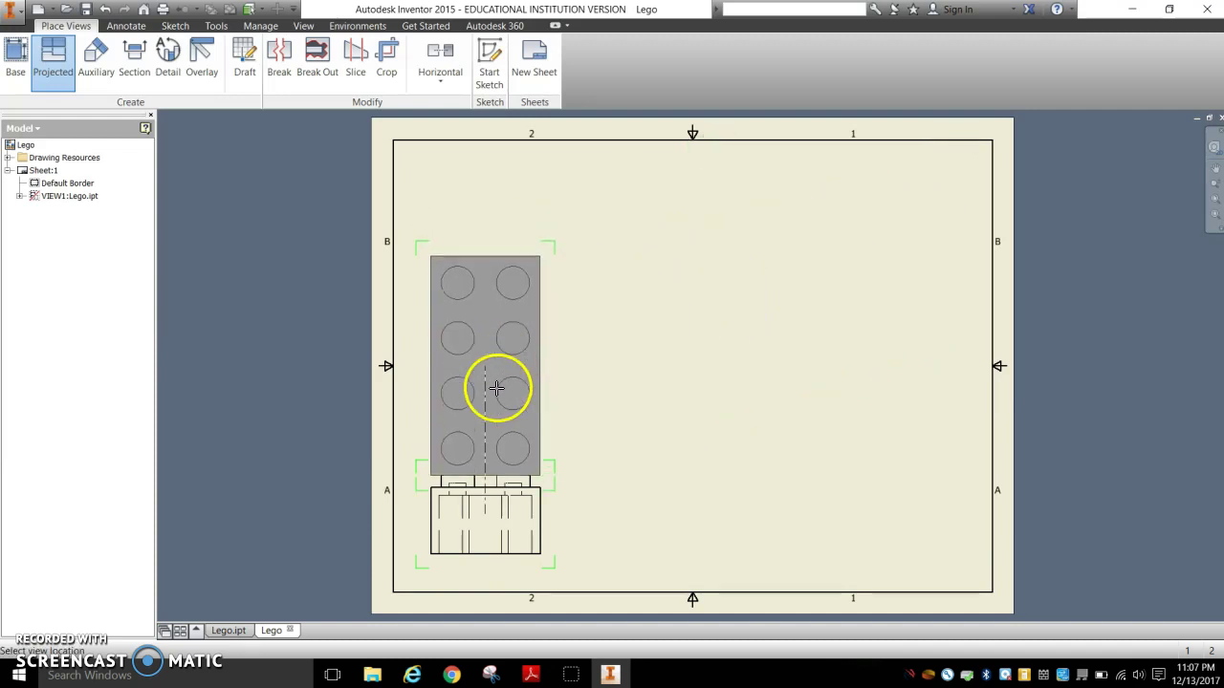
Project top, right-side and isometric views from the front view and create them
left_click(473, 279)
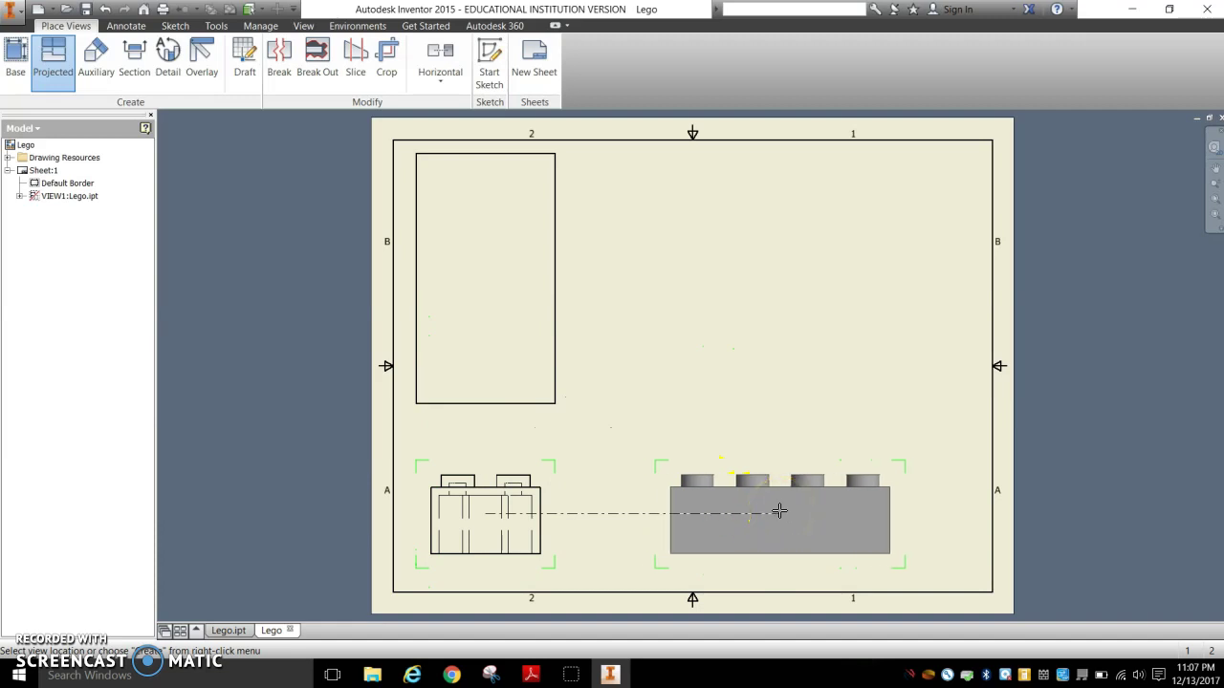
left_click(775, 512)
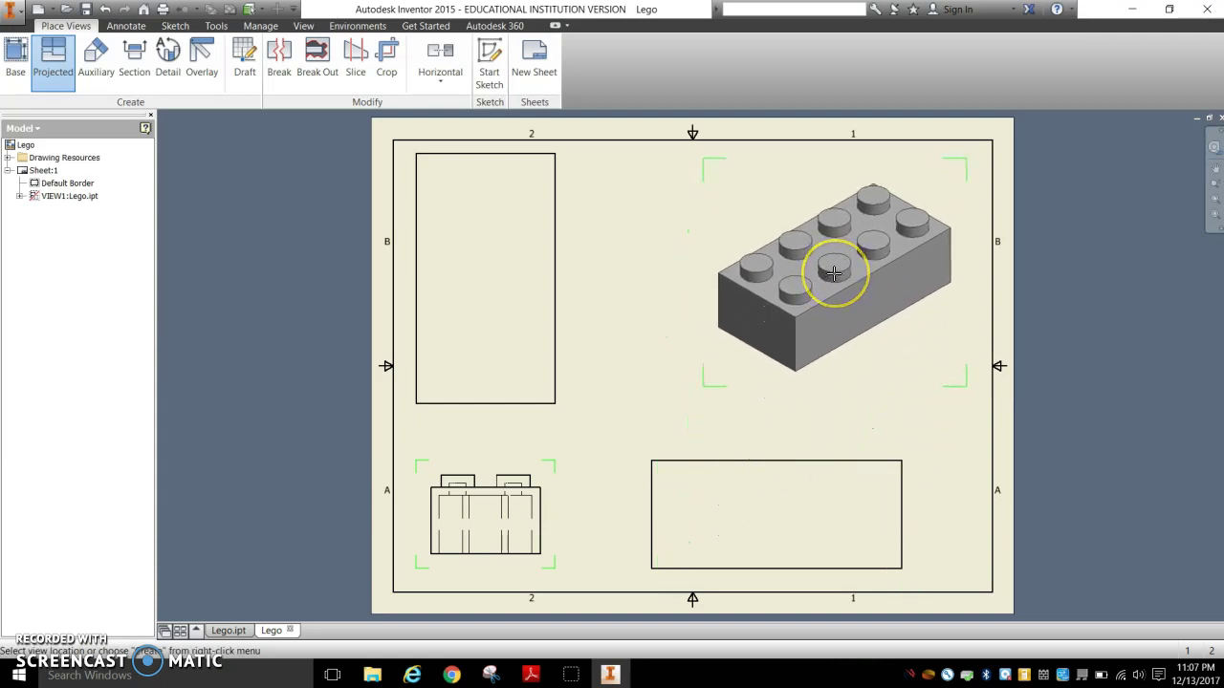
left_click(834, 274)
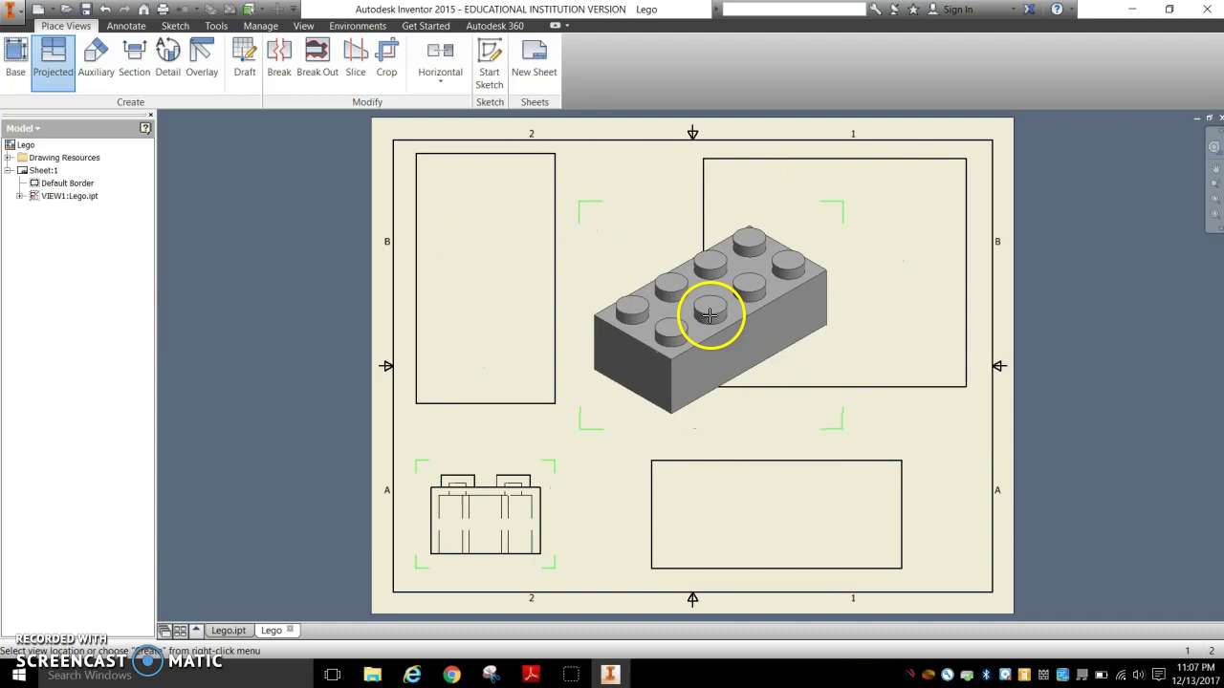
right_click(713, 323)
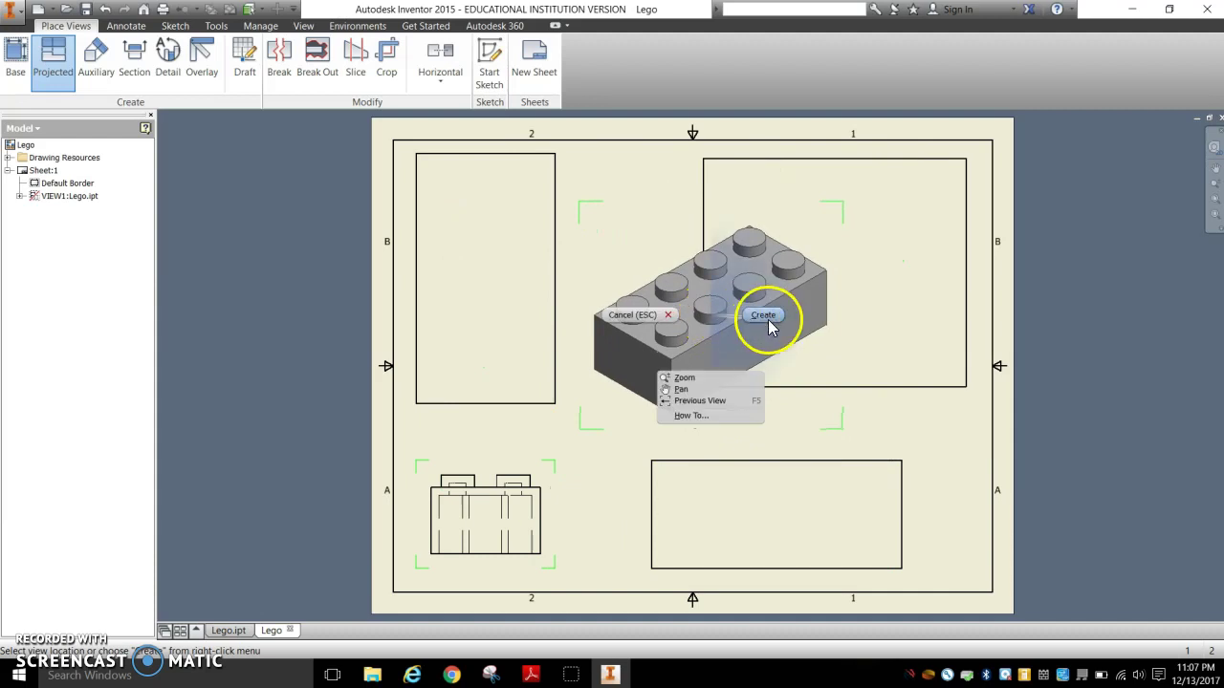
left_click(765, 317)
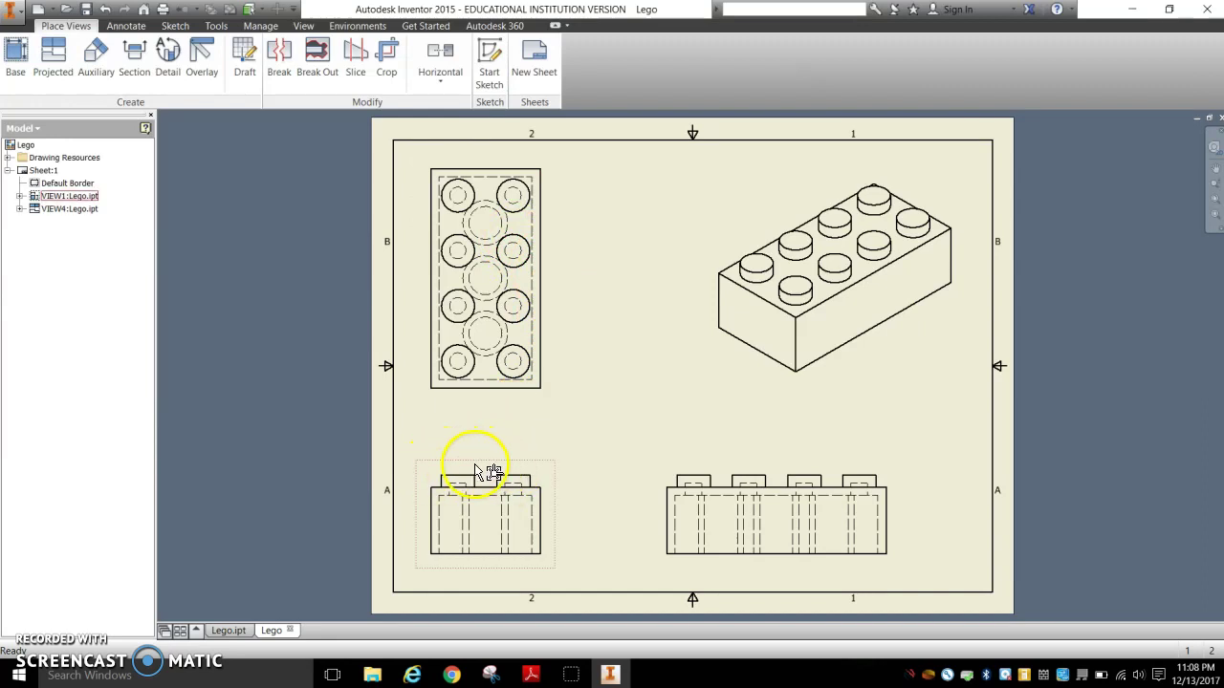
Drag the front view and its aligned views up and right toward the sheet centre
left_click_drag(474, 464, 590, 396)
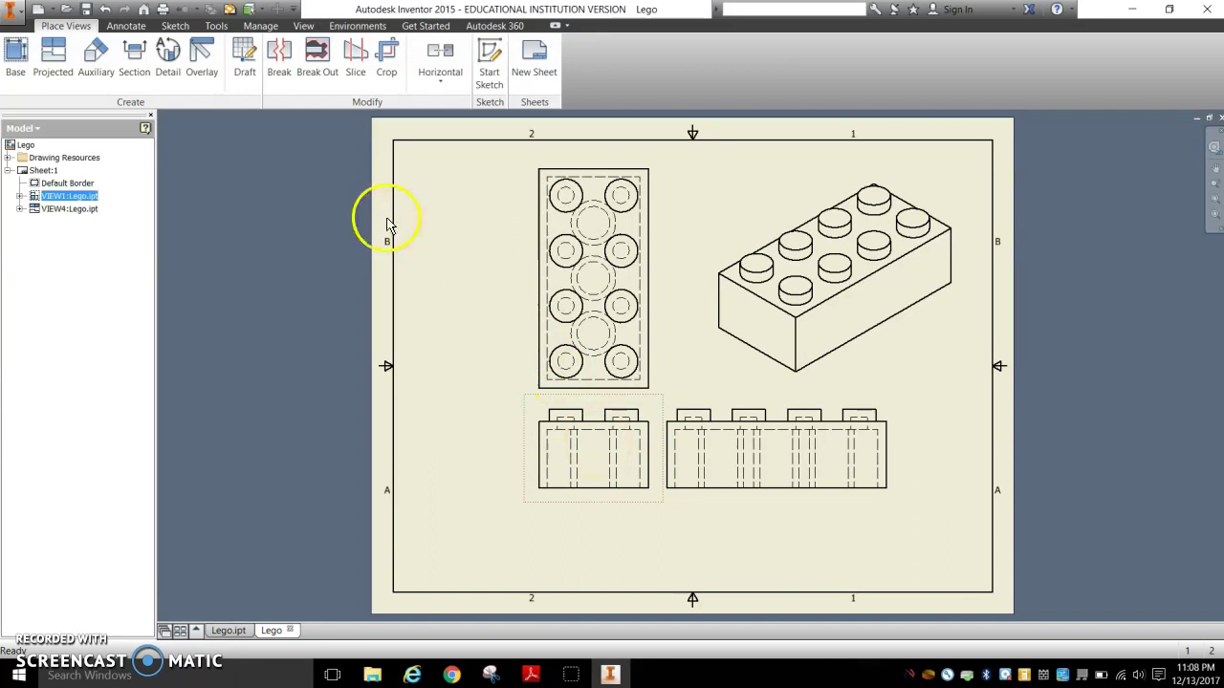
left_click(54, 65)
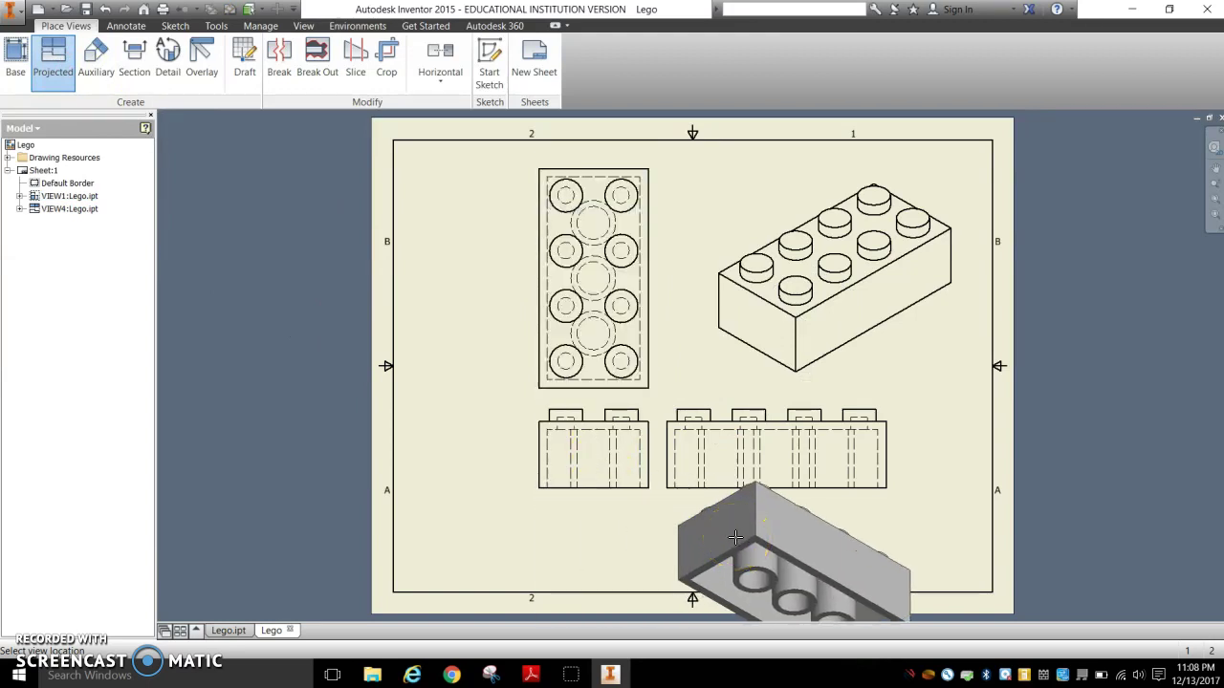
Place a projected bottom view below the front view and create it
mouse_move(627, 529)
left_mouse_down()
mouse_move(615, 459)
mouse_move(650, 518)
mouse_move(781, 500)
mouse_move(836, 459)
mouse_move(675, 424)
mouse_move(552, 489)
mouse_move(581, 492)
mouse_move(584, 530)
left_mouse_up()
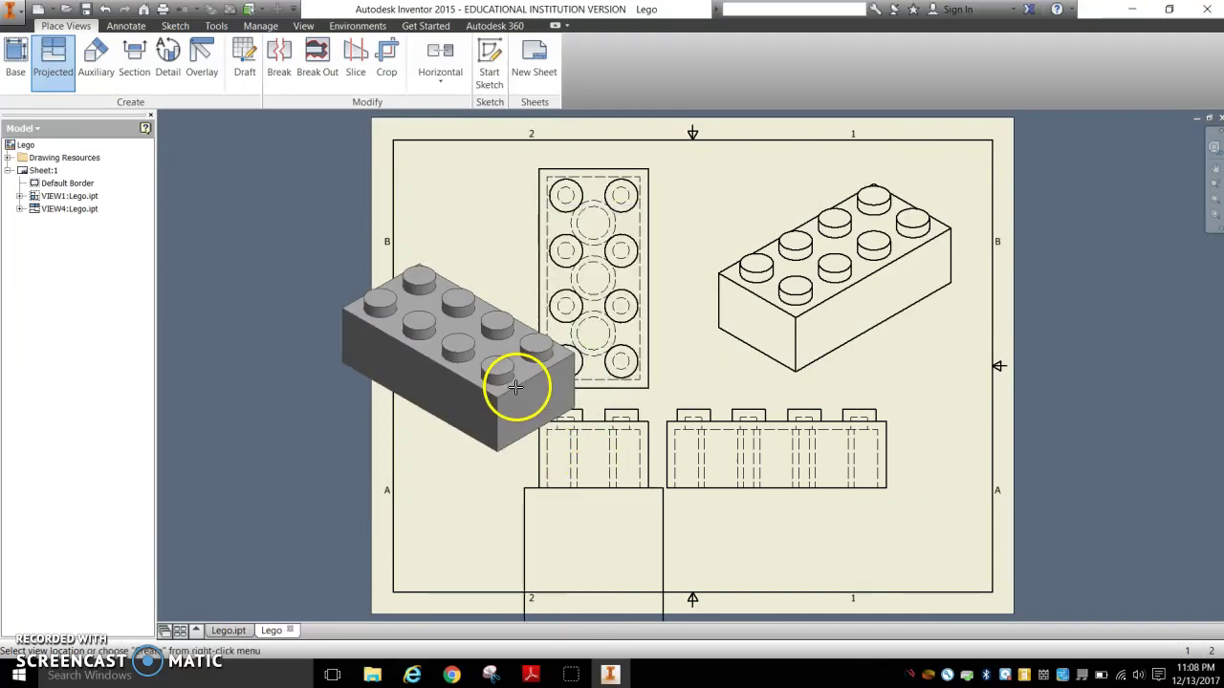
right_click(518, 386)
left_click(567, 387)
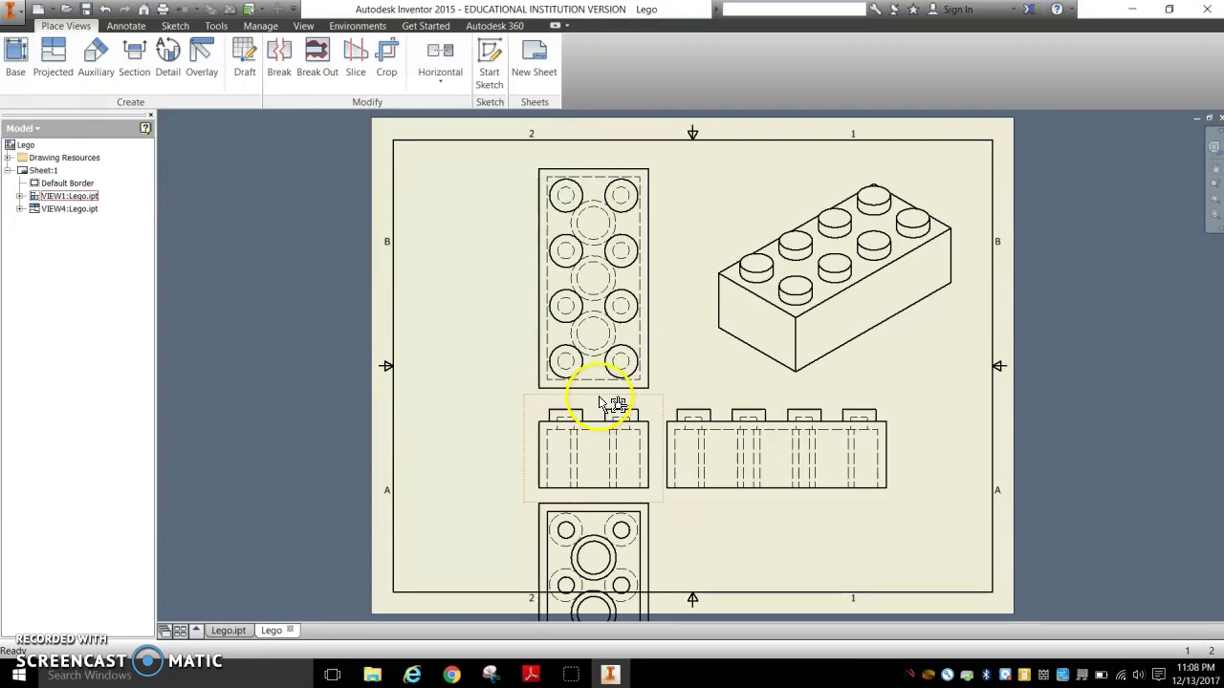
Reposition the front and top views and bring the stacked column into view
left_click_drag(602, 403, 629, 389)
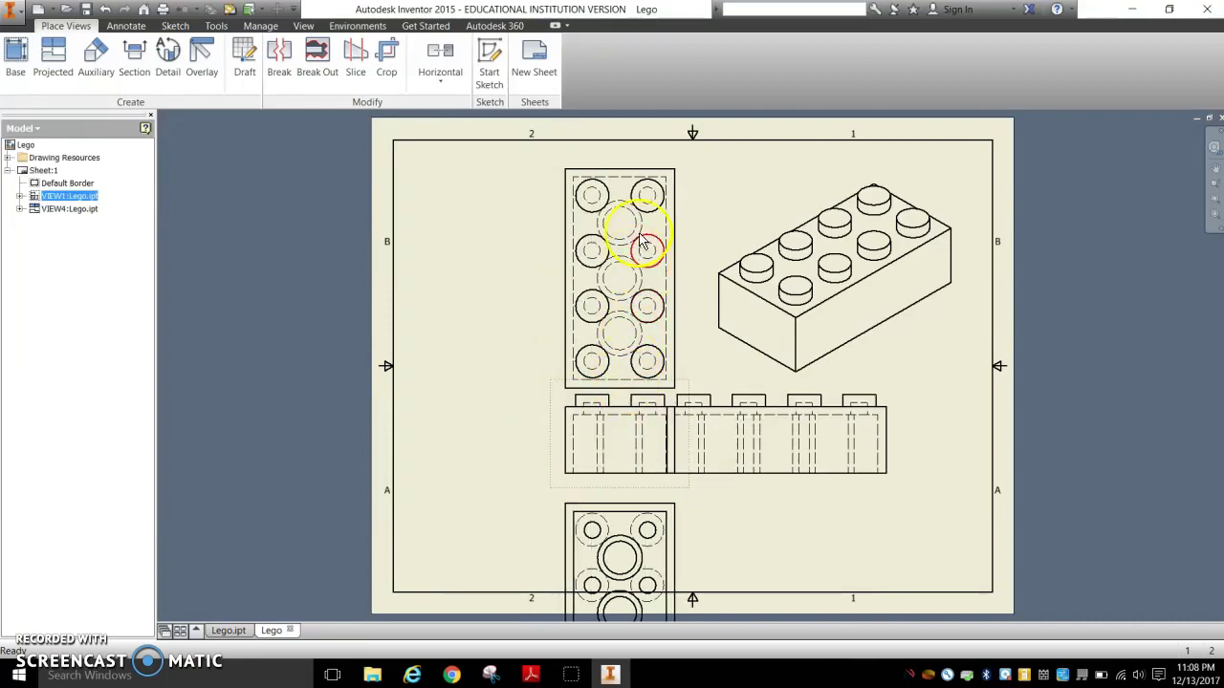
left_click_drag(620, 152, 619, 131)
scroll(654, 524, "up", 3)
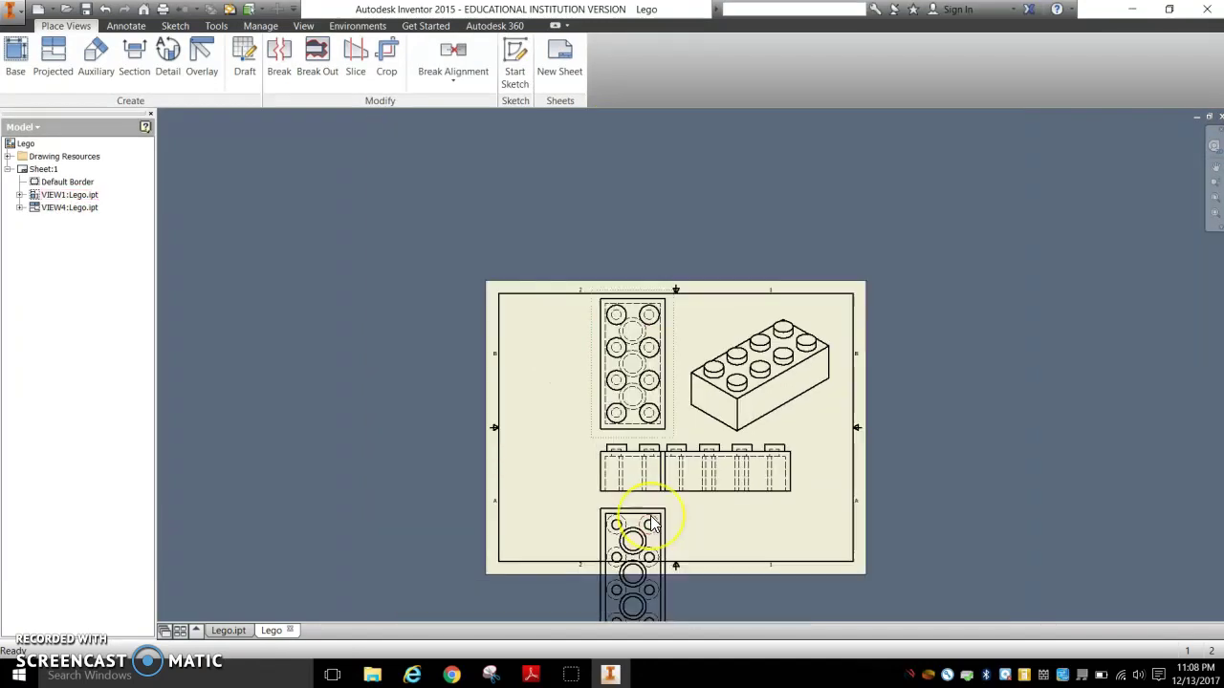
scroll(653, 524, "down", 2)
scroll(654, 524, "up", 4)
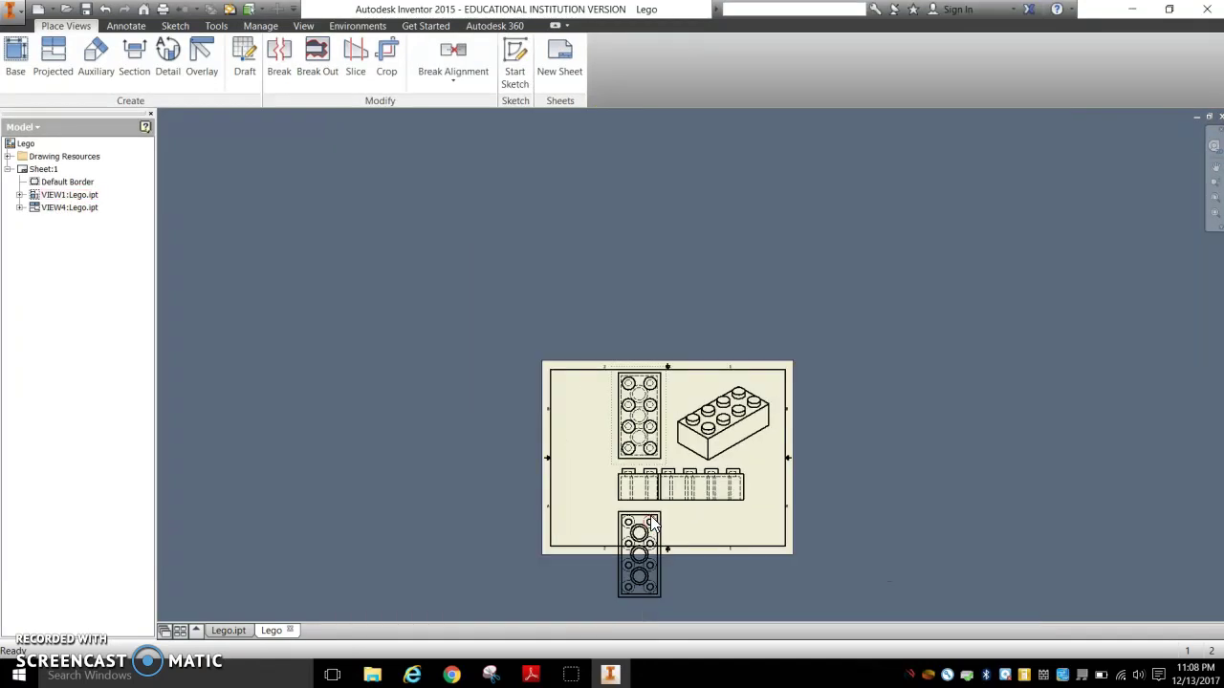
middle_click_drag(654, 524, 613, 466)
scroll(588, 476, "down", 4)
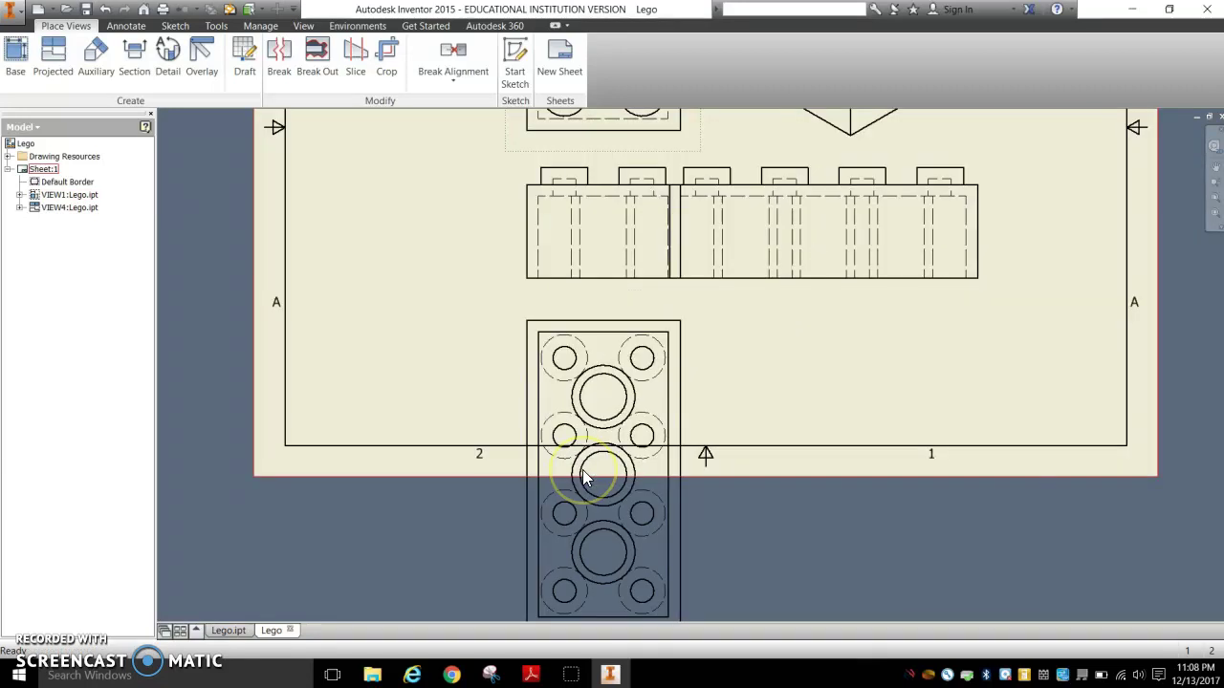
scroll(587, 491, "up", 2)
scroll(583, 478, "up", 2)
scroll(585, 478, "down", 3)
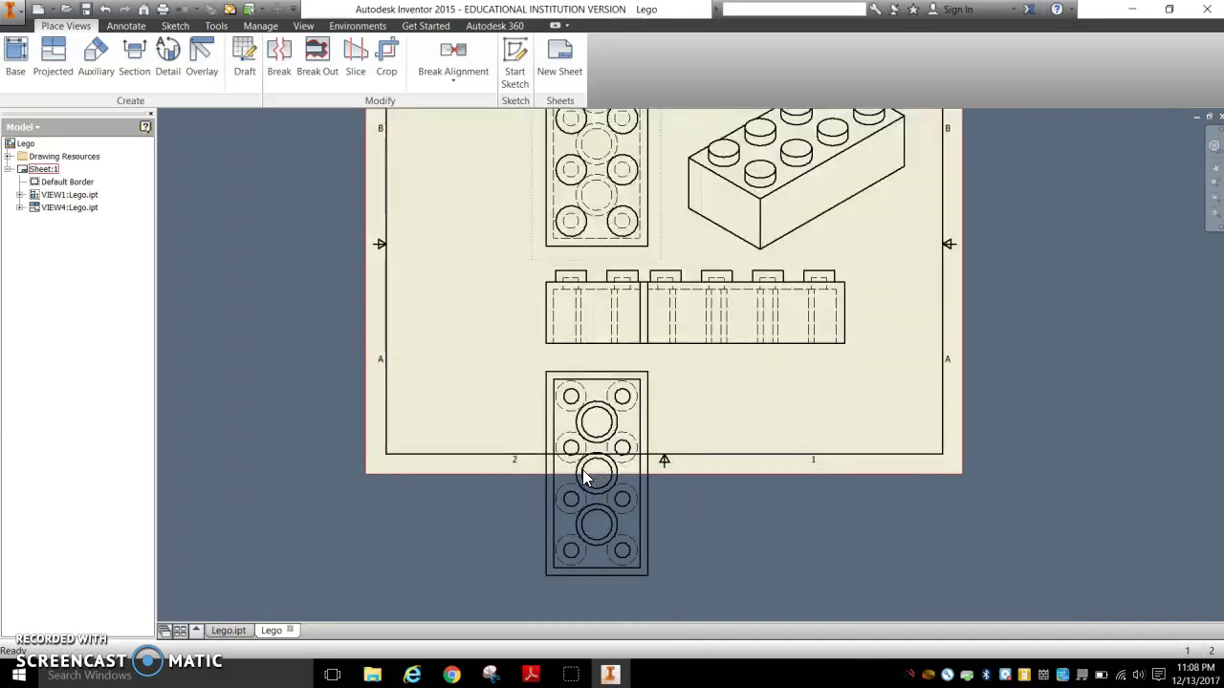
left_click(565, 356)
Move the front view left and change its scale to 2:1 via Edit View
left_click_drag(536, 317, 422, 326)
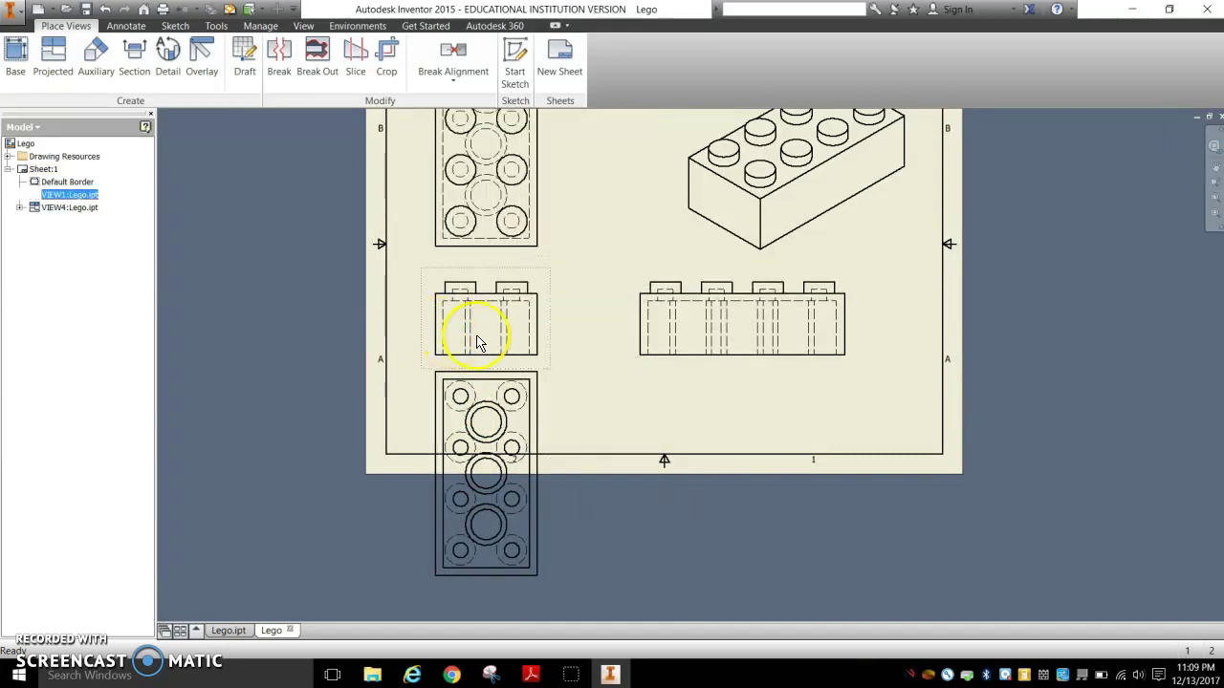
right_click(428, 275)
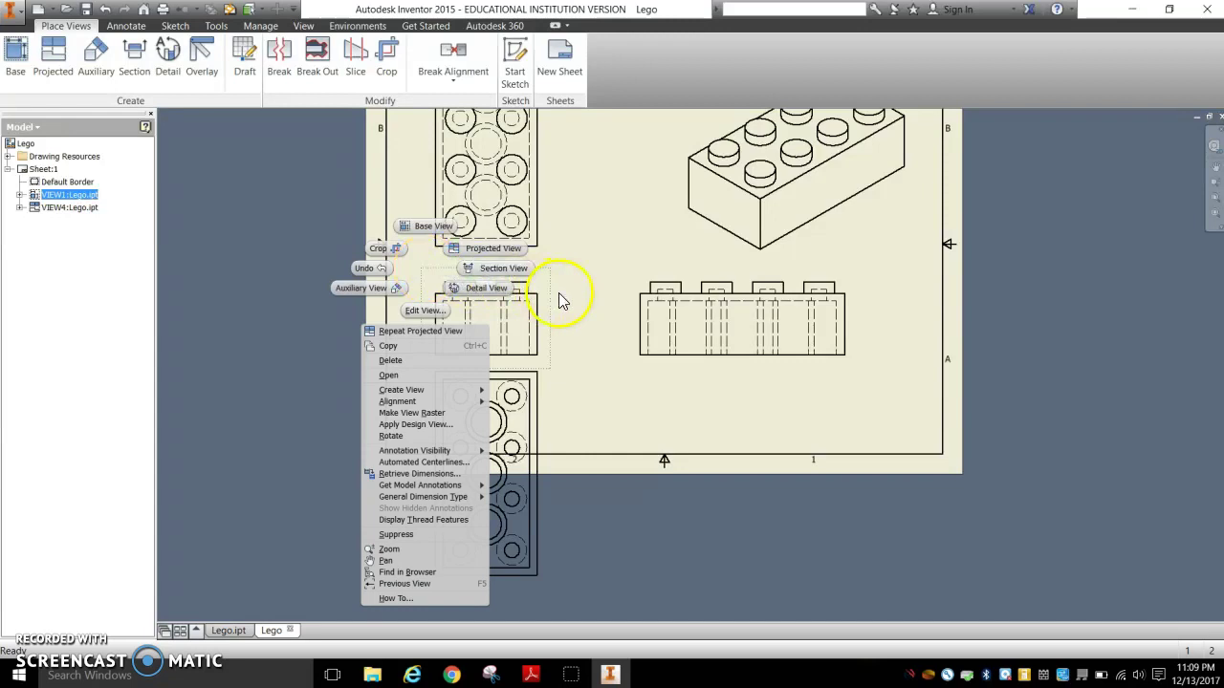
left_click(435, 316)
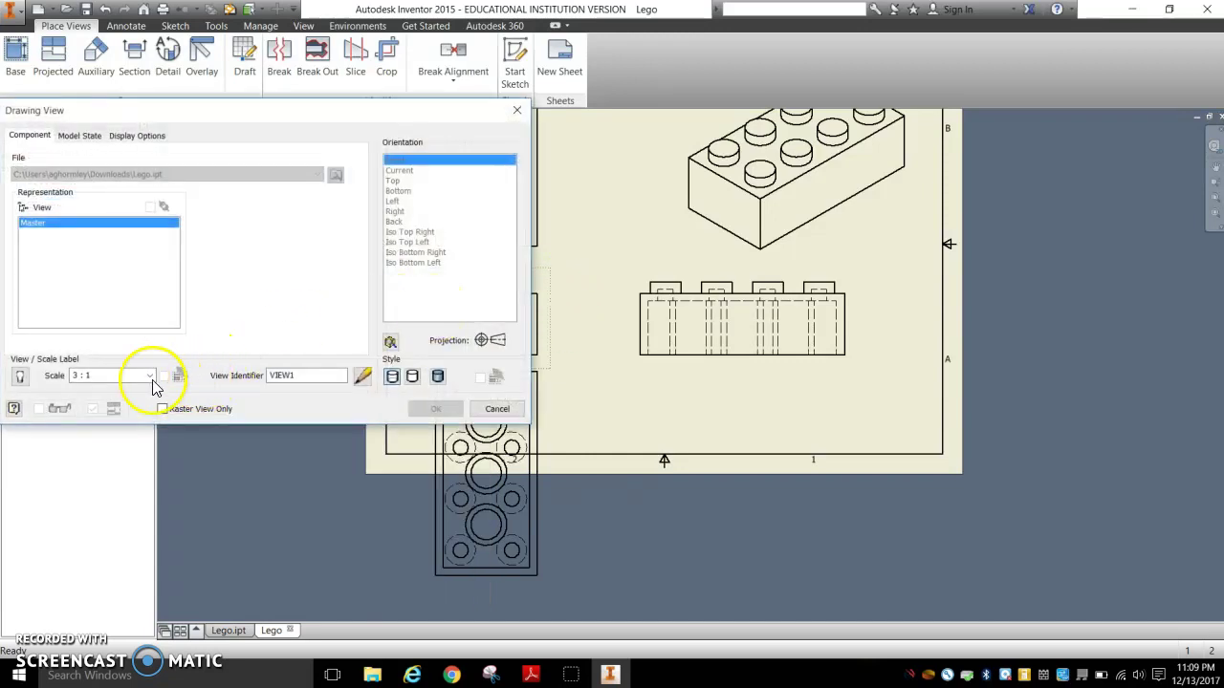
left_click(149, 375)
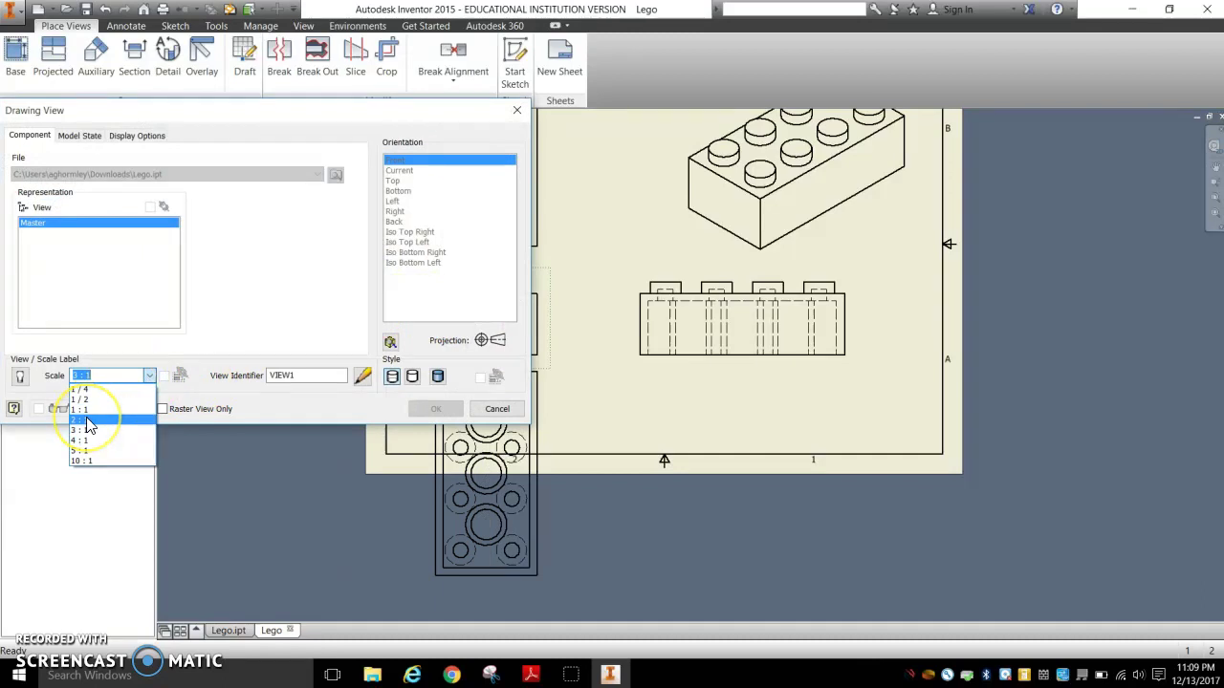
left_click(87, 422)
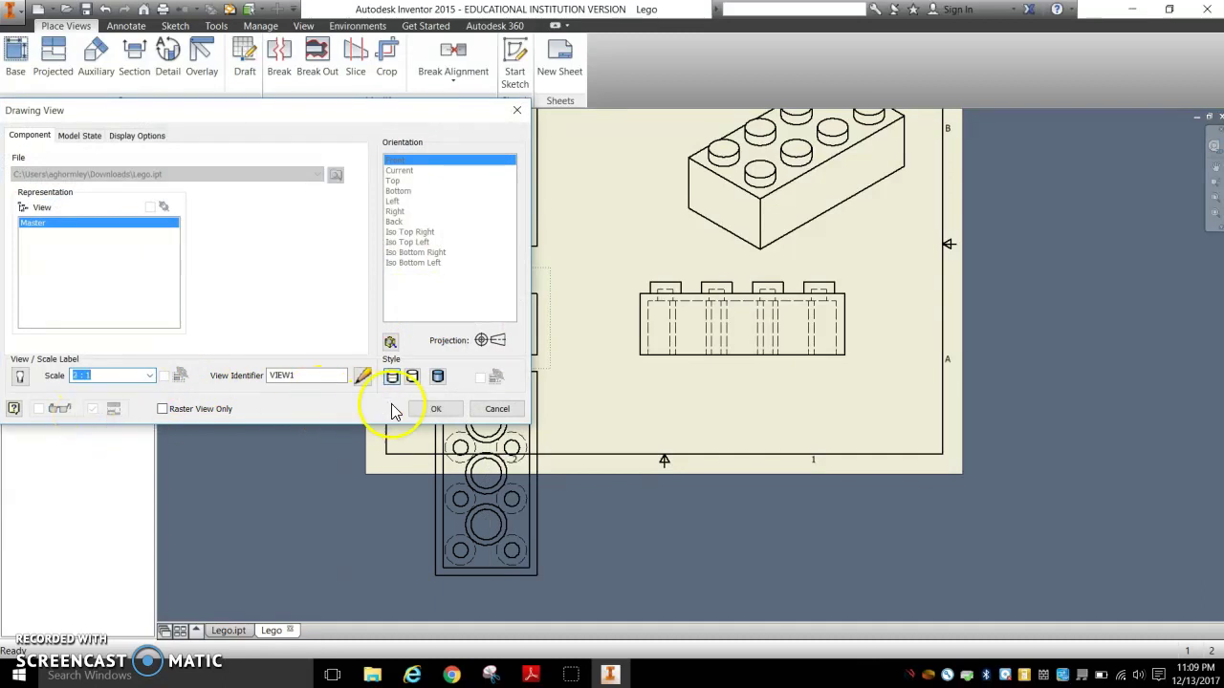
left_click(435, 410)
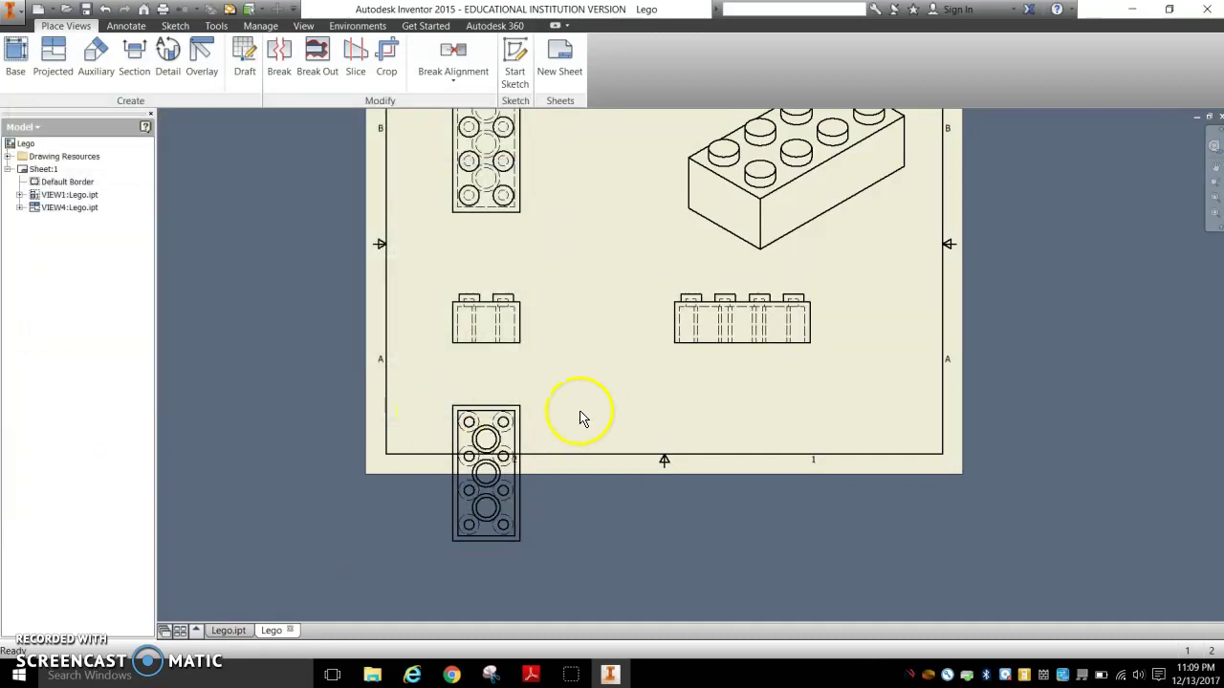
scroll(555, 414, "down", 3)
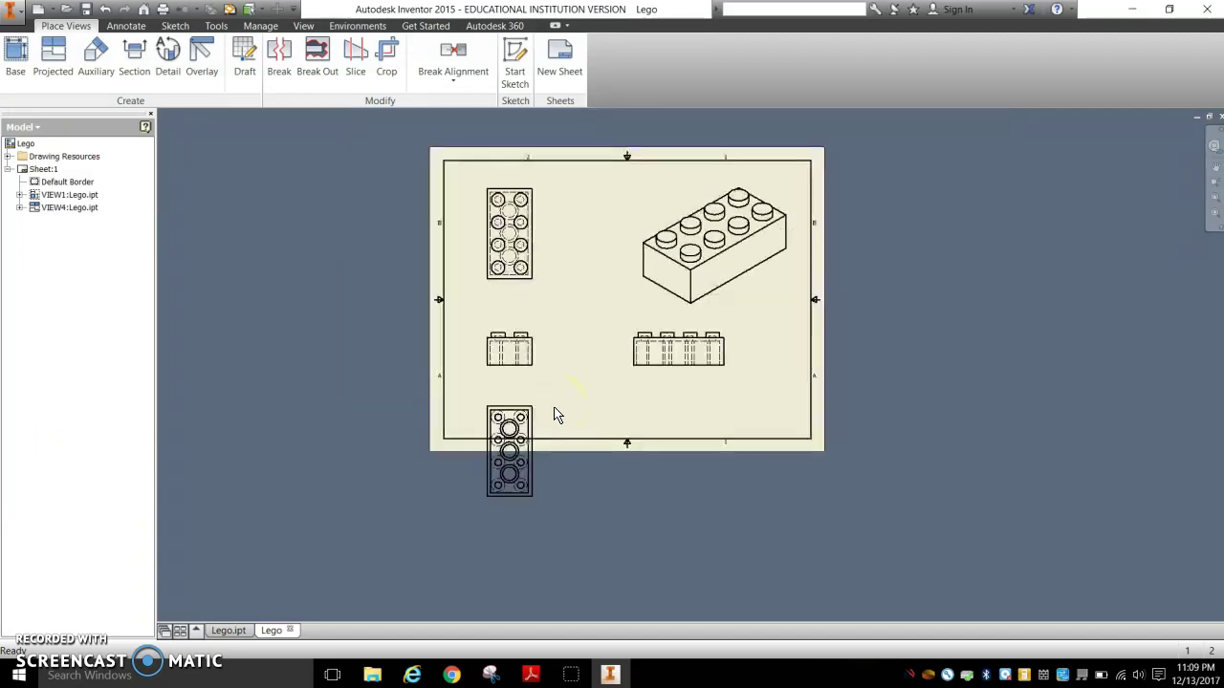
Align the top, left end and bottom views in a column inside the border
mouse_move(504, 287)
left_mouse_down()
mouse_move(482, 291)
mouse_move(501, 287)
mouse_move(509, 326)
left_mouse_up()
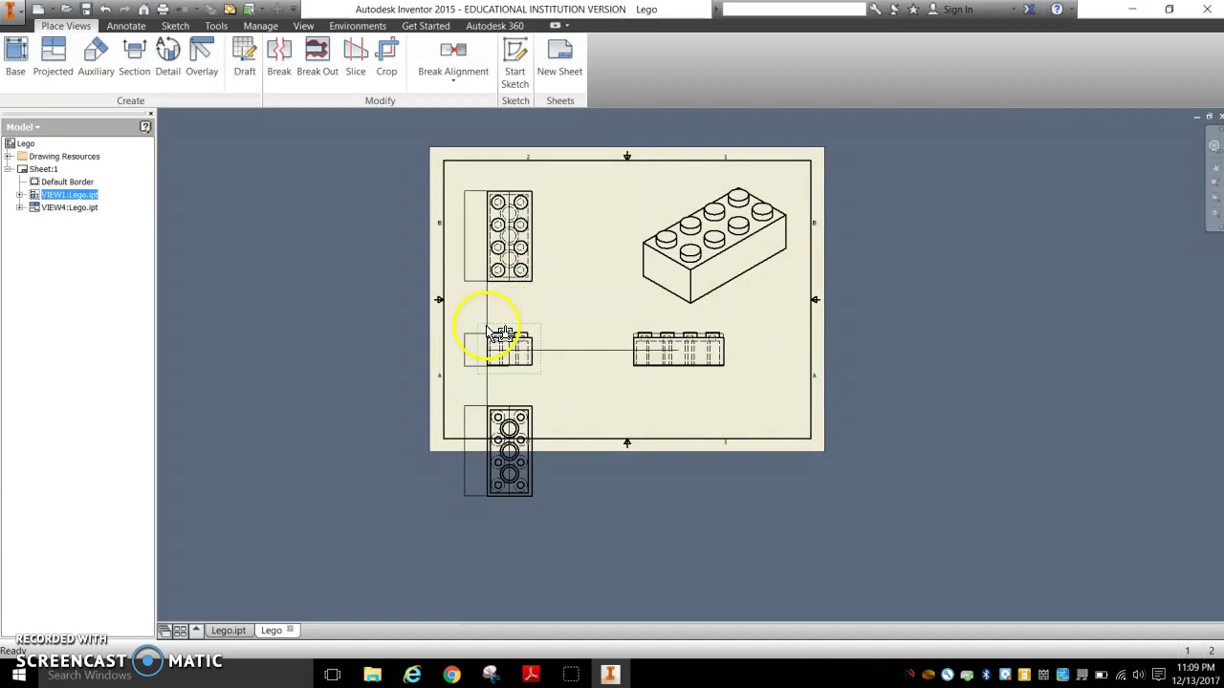
left_click_drag(486, 325, 490, 305)
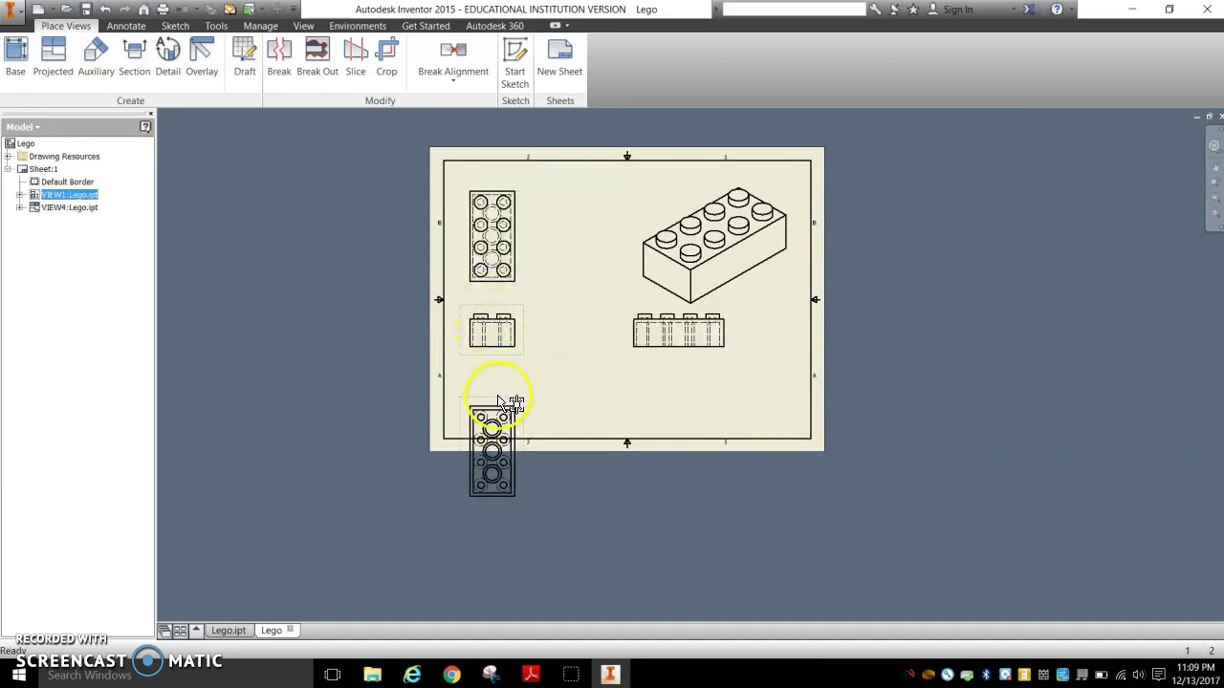
left_click_drag(495, 395, 498, 346)
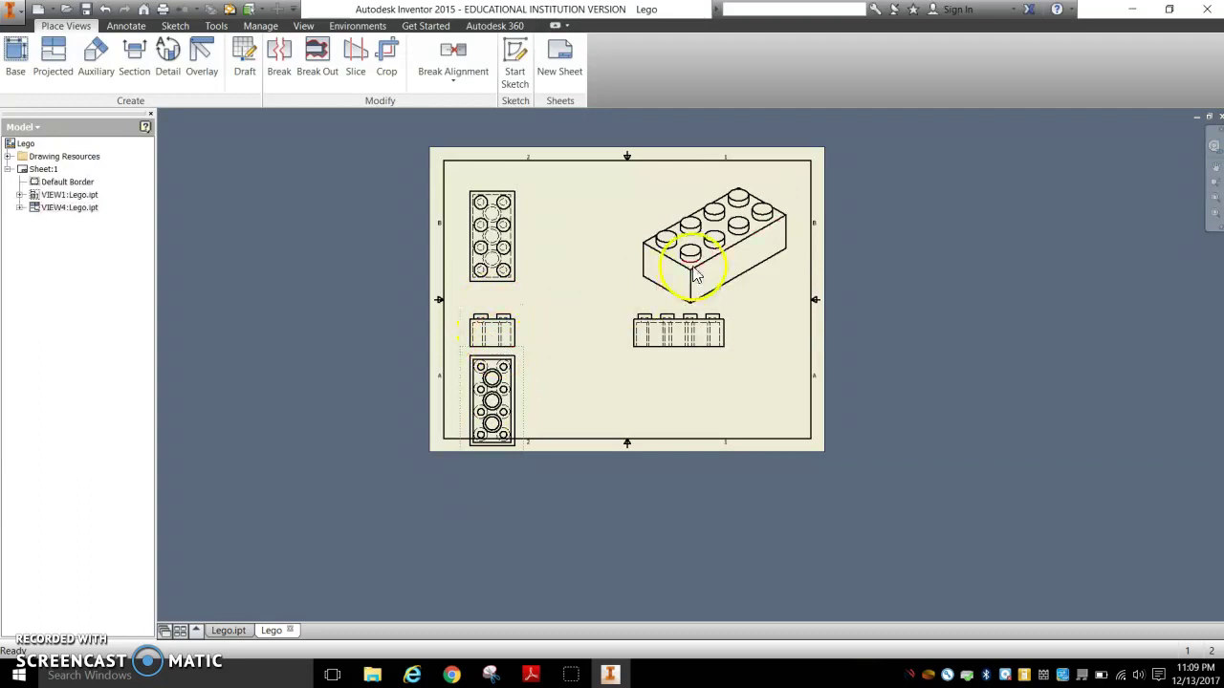
Change the isometric view's scale to 1 : 1 via Edit View
right_click(675, 192)
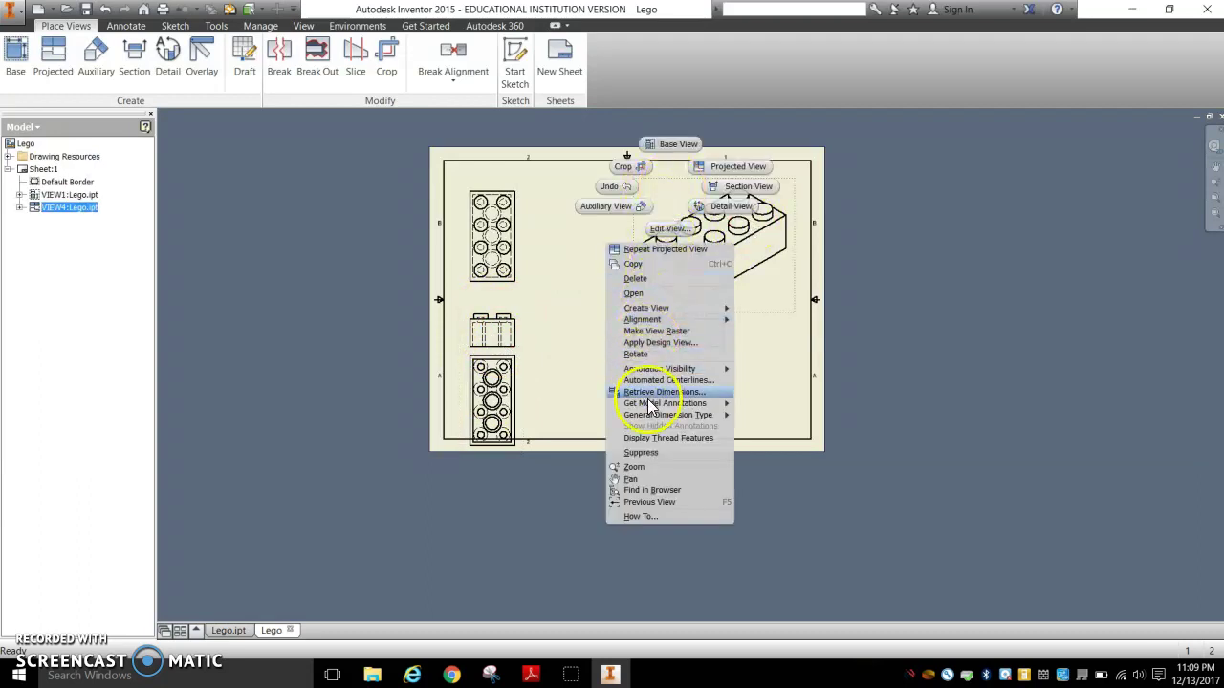
mouse_move(656, 375)
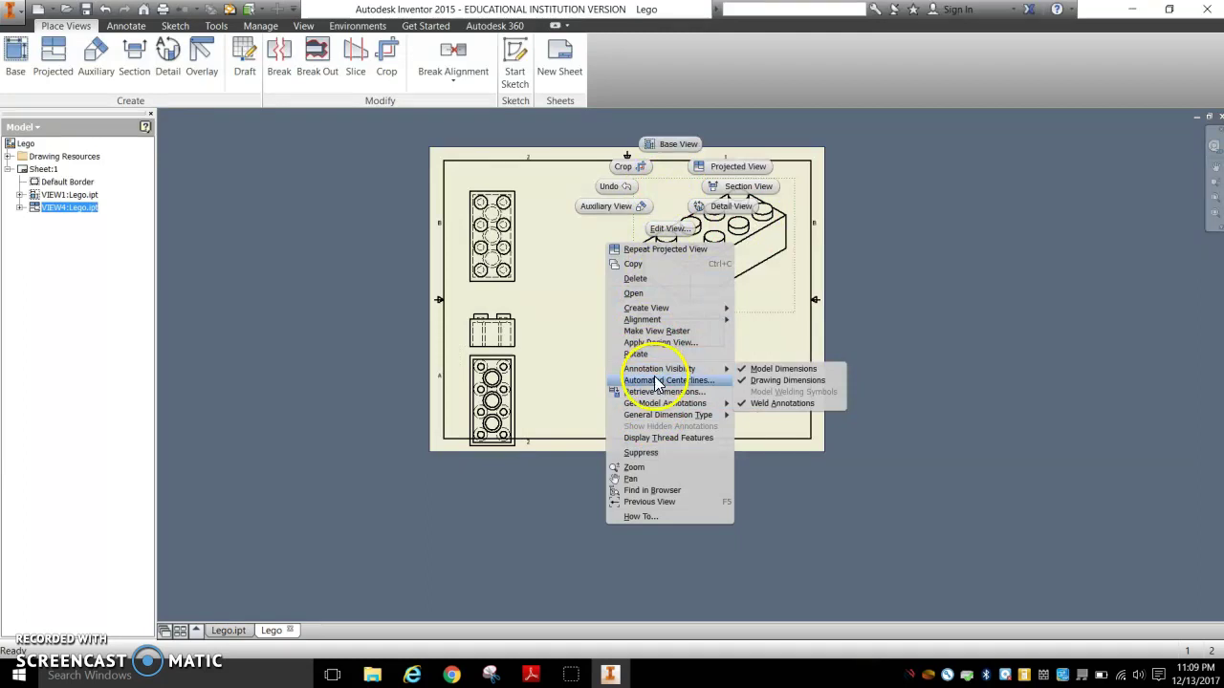
mouse_move(661, 404)
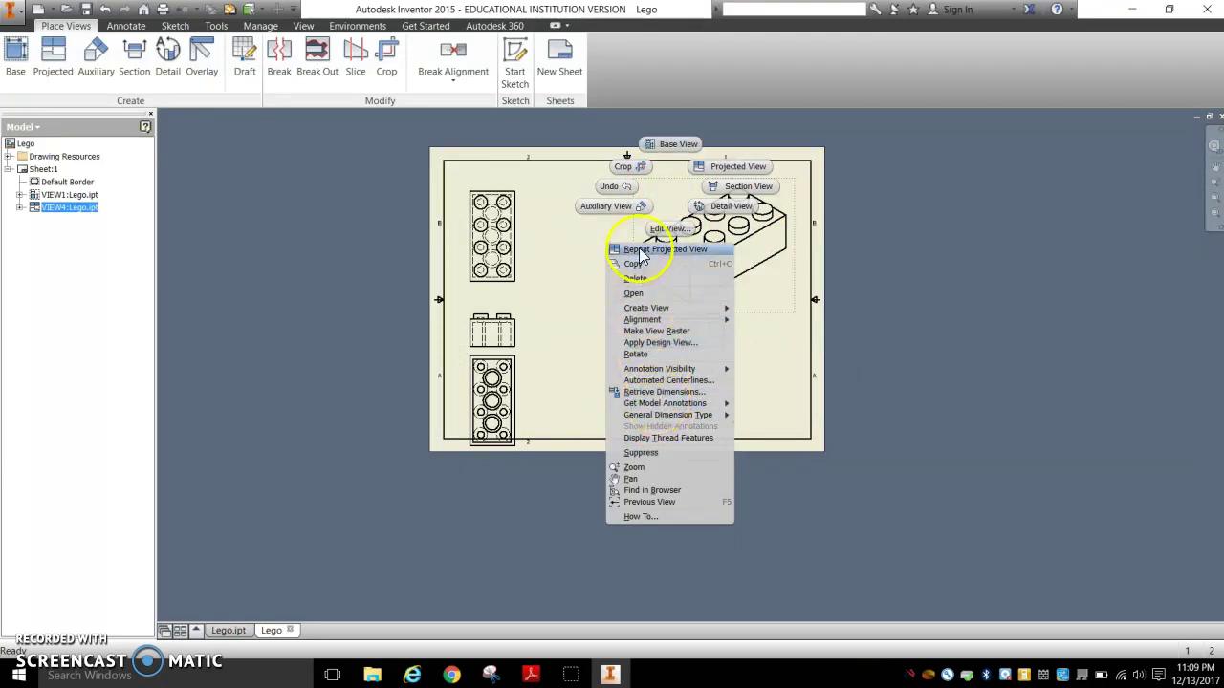
left_click(667, 229)
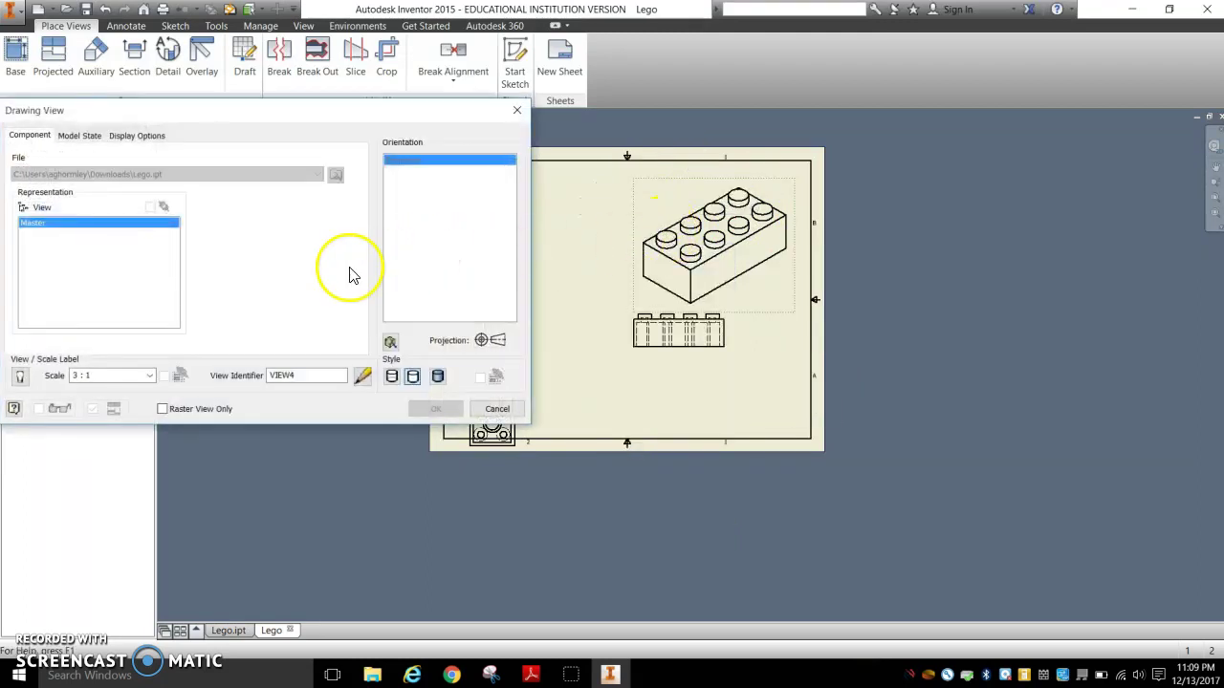
left_click(151, 374)
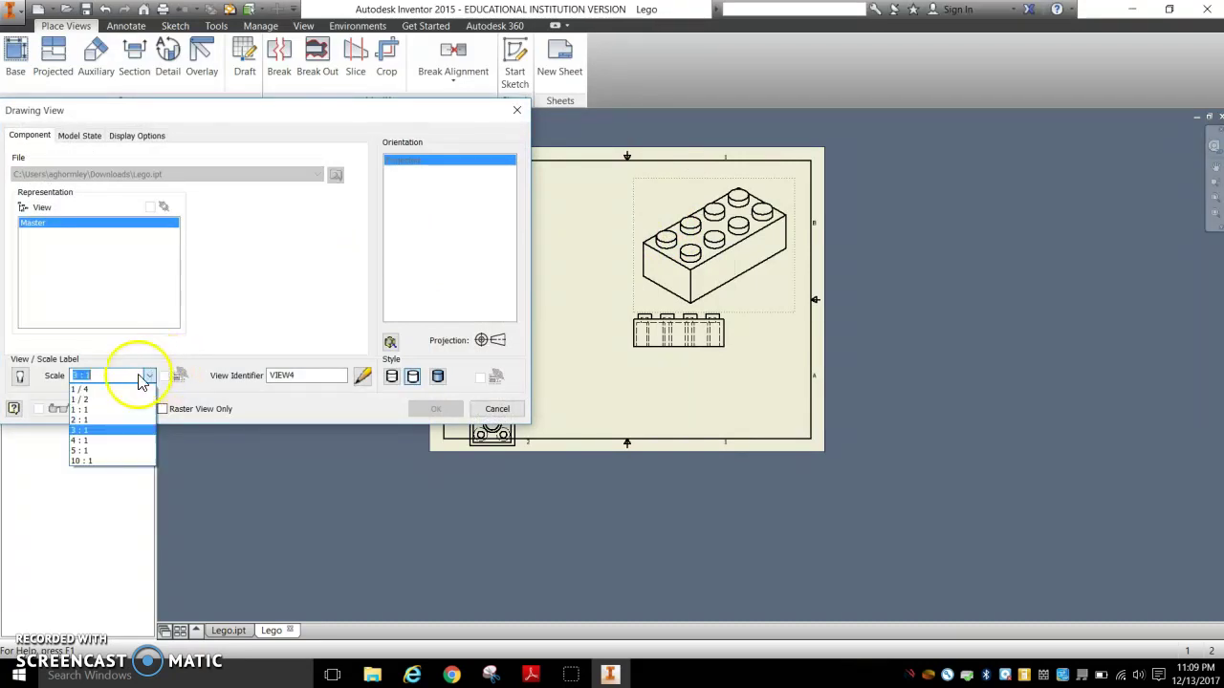
left_click(95, 412)
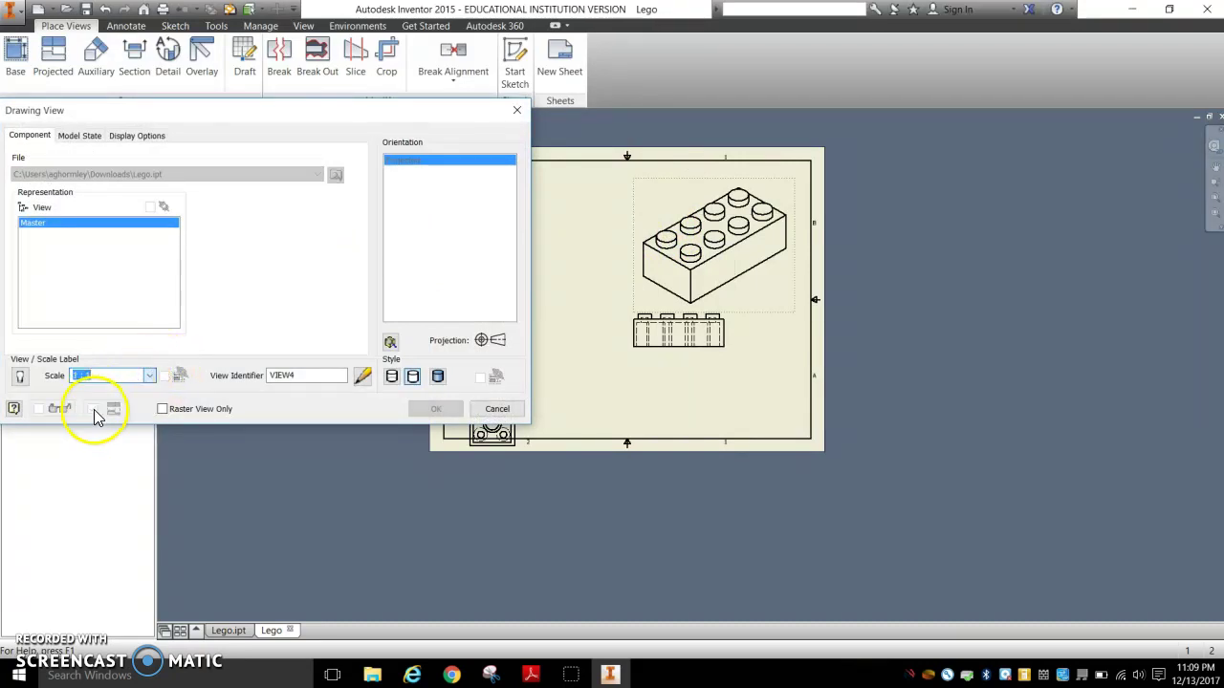
left_click(435, 411)
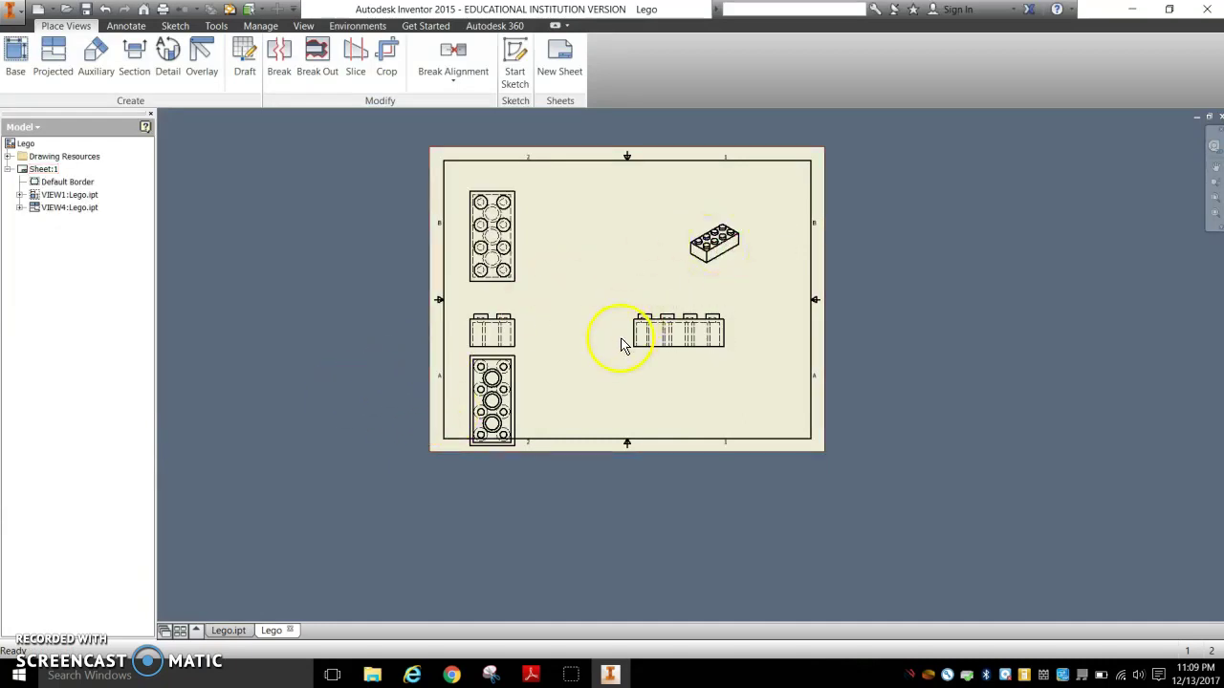
Move the top and side views upward and the isometric view to the top-right corner
left_click_drag(648, 312, 509, 287)
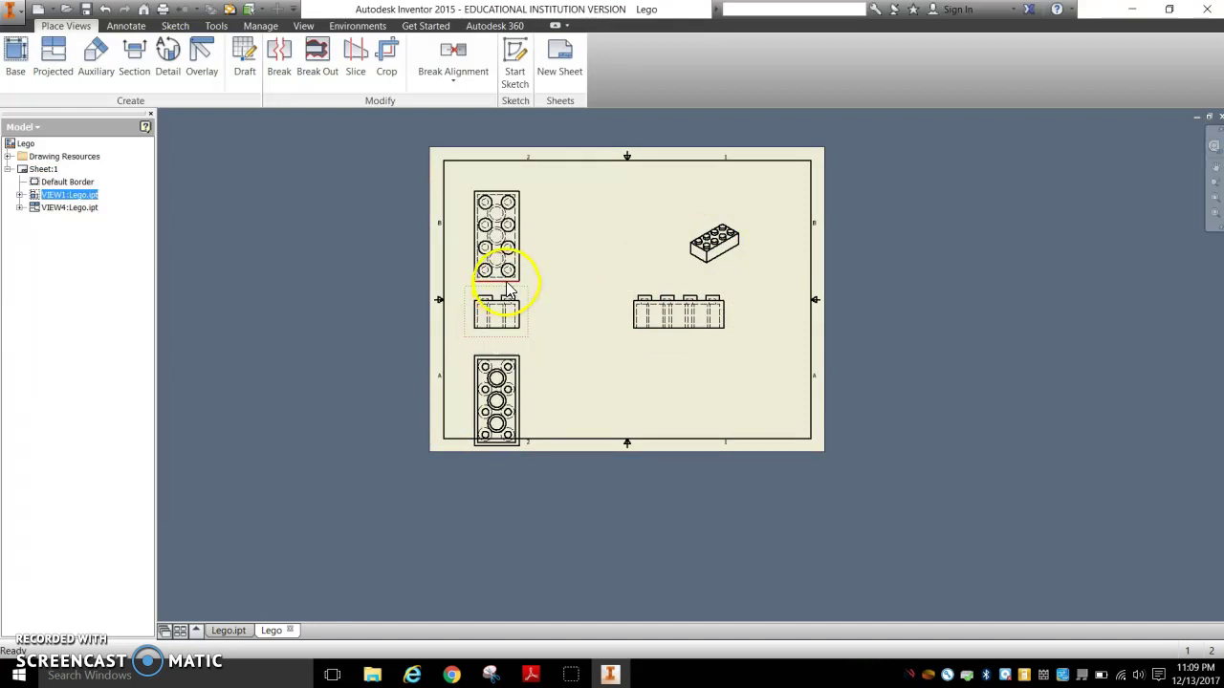
left_click_drag(498, 179, 497, 164)
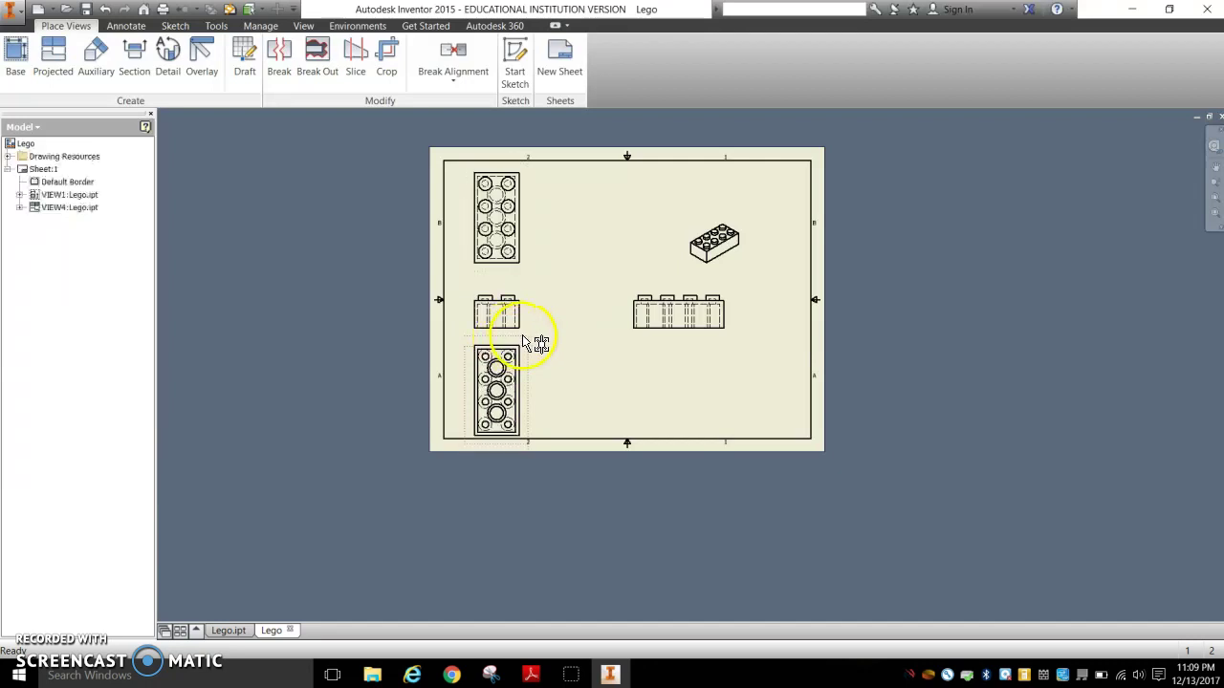
left_click_drag(505, 282, 506, 272)
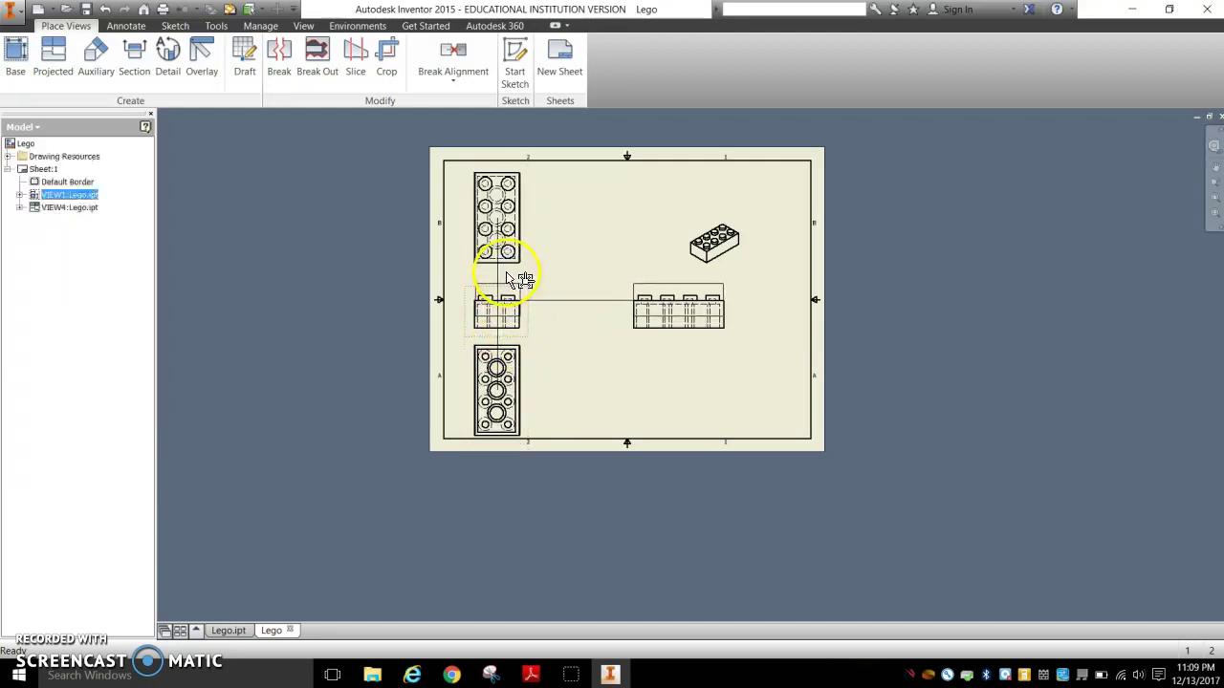
left_click_drag(741, 228, 782, 173)
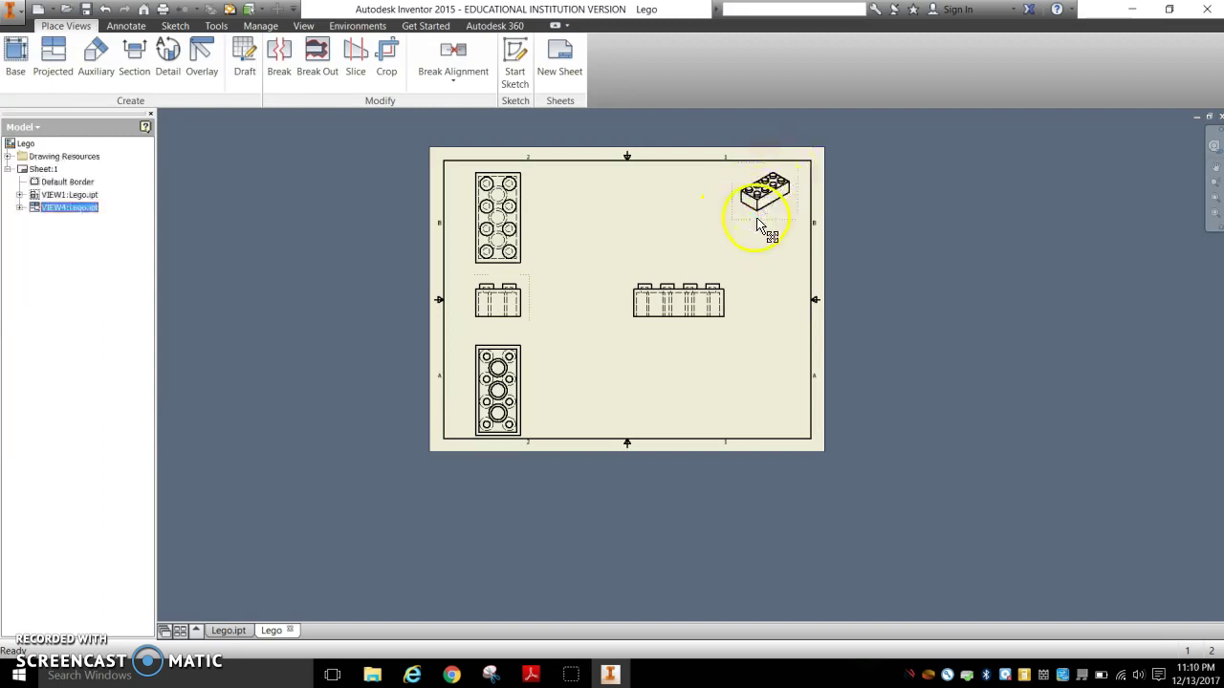
Rescale the isometric view to 2 : 1 through Edit View
right_click(758, 226)
left_click(755, 263)
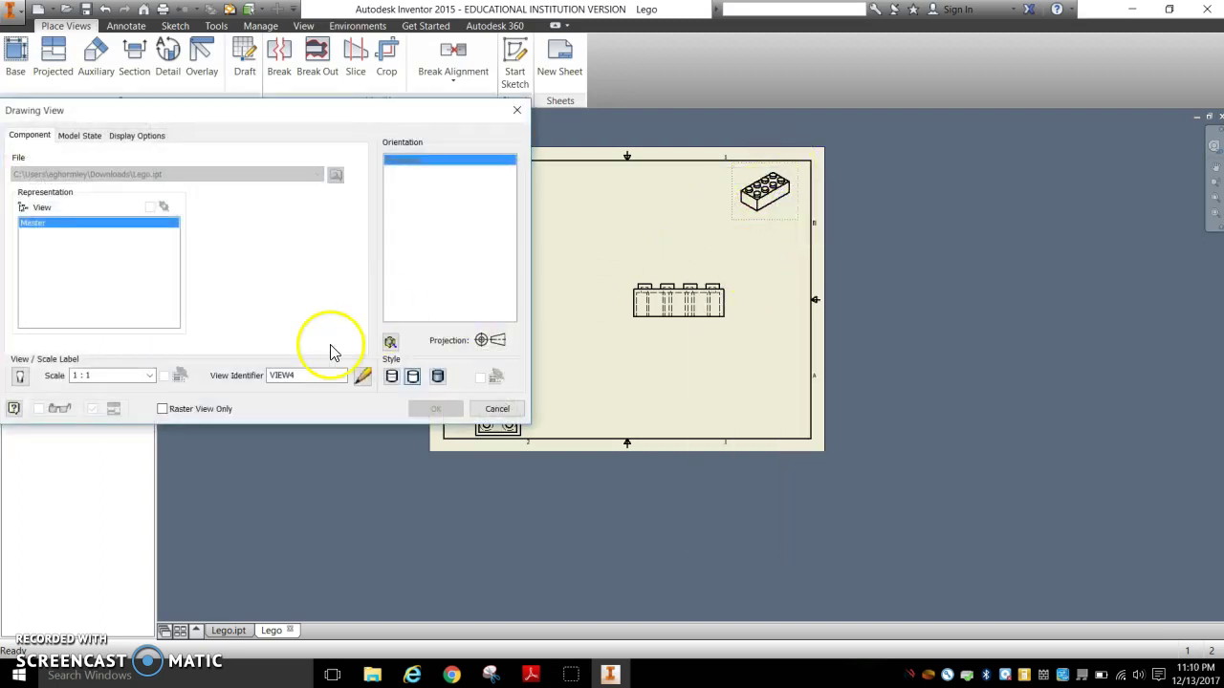
left_click(148, 375)
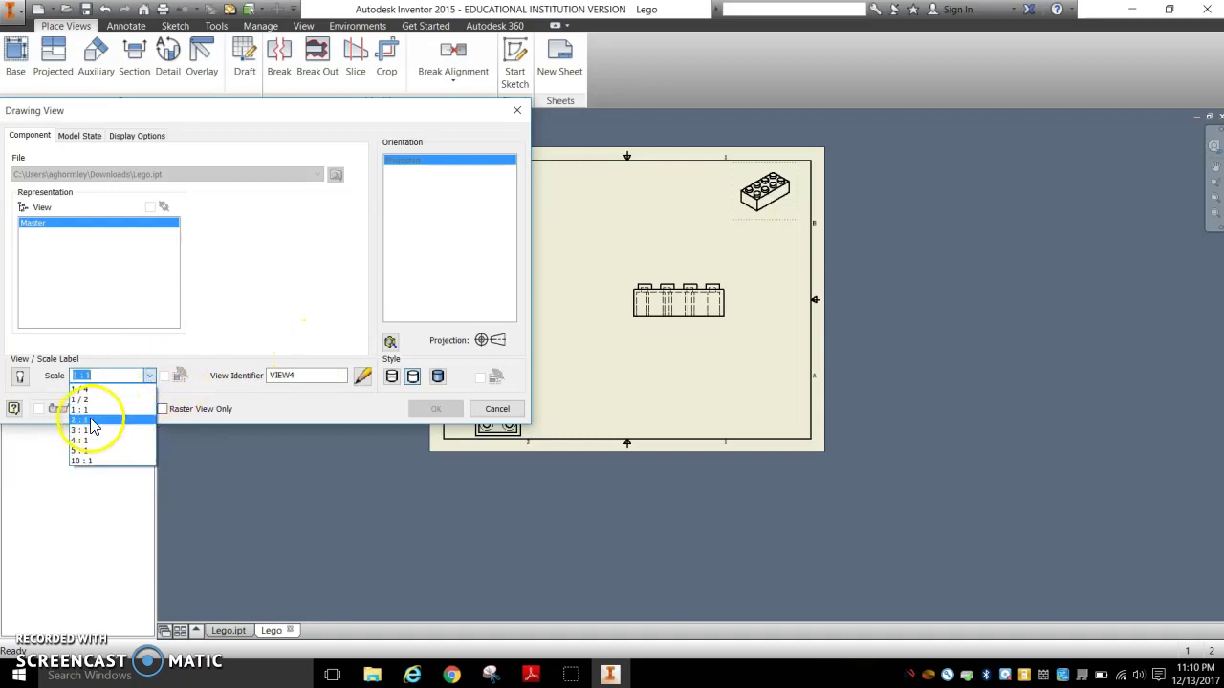
left_click(92, 425)
left_click(438, 408)
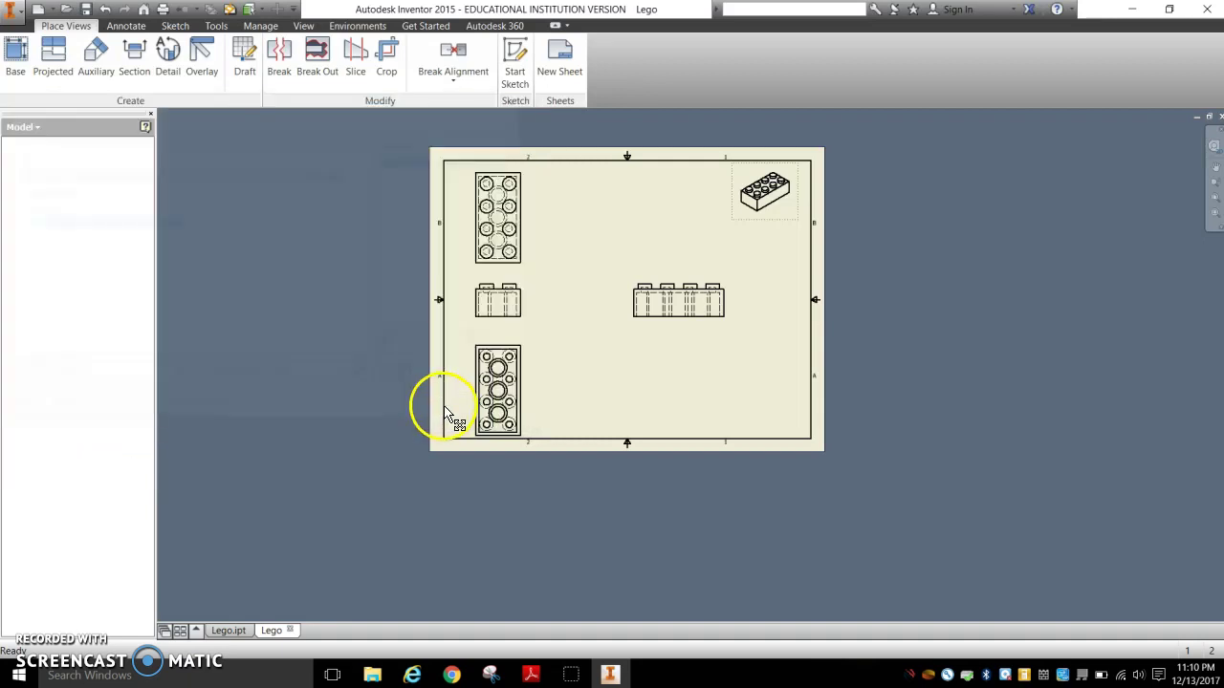
Fit the enlarged isometric view inside the upper-right border
left_click_drag(733, 247, 712, 258)
left_click(779, 295)
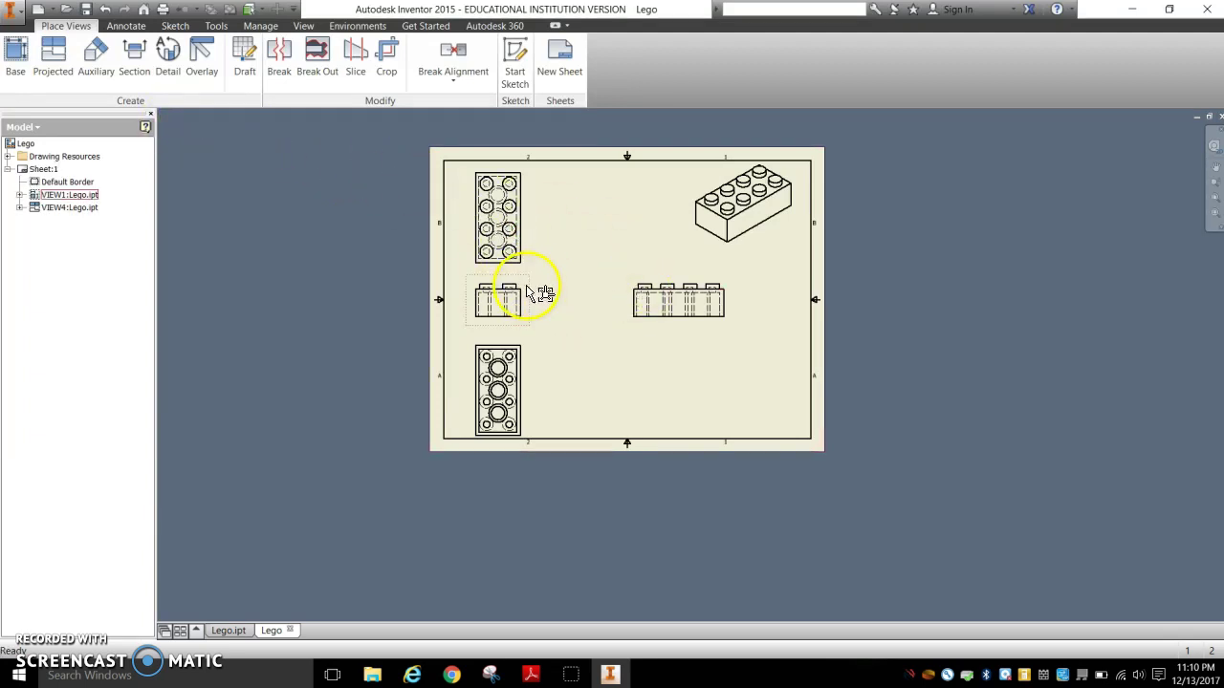
scroll(552, 303, "down", 4)
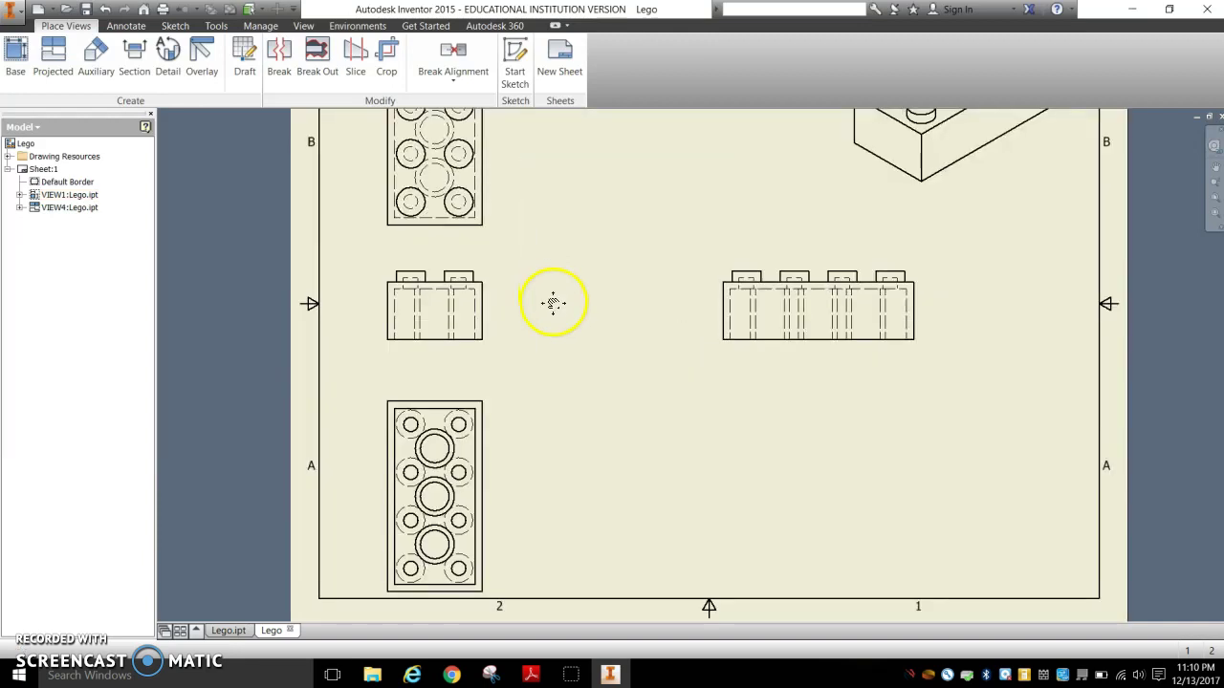
middle_click_drag(552, 303, 569, 414)
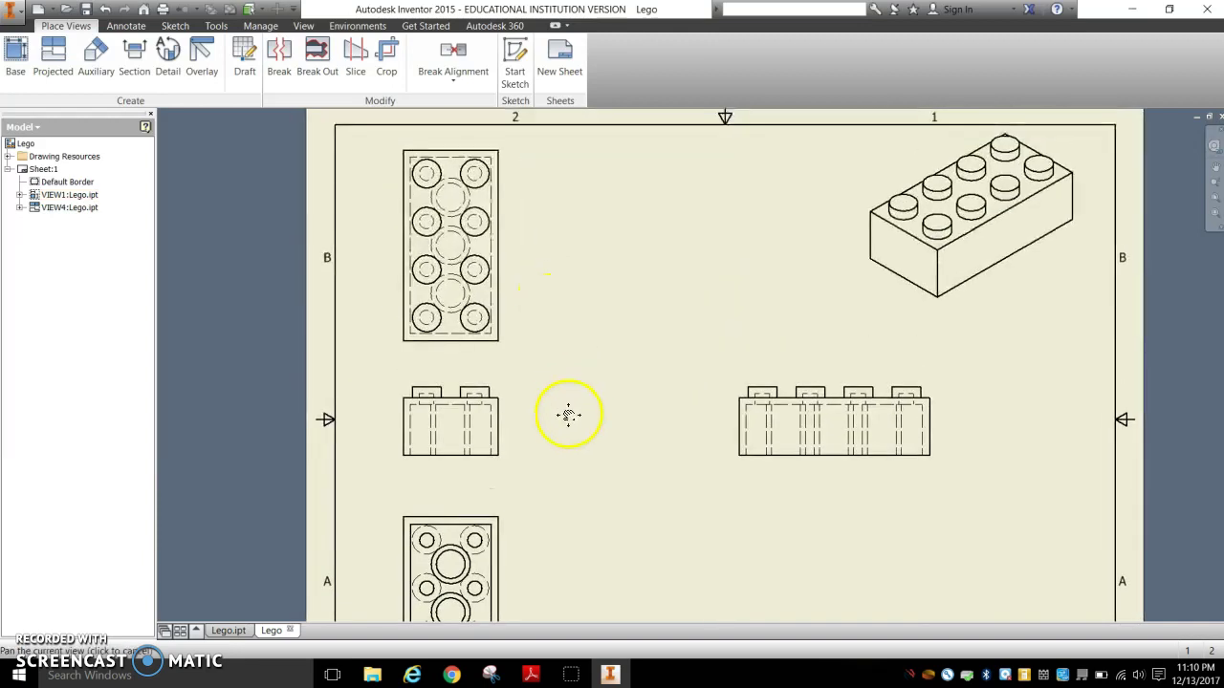
Dimension the right side view's width as 31.80 below the view
left_click(121, 27)
left_click(21, 67)
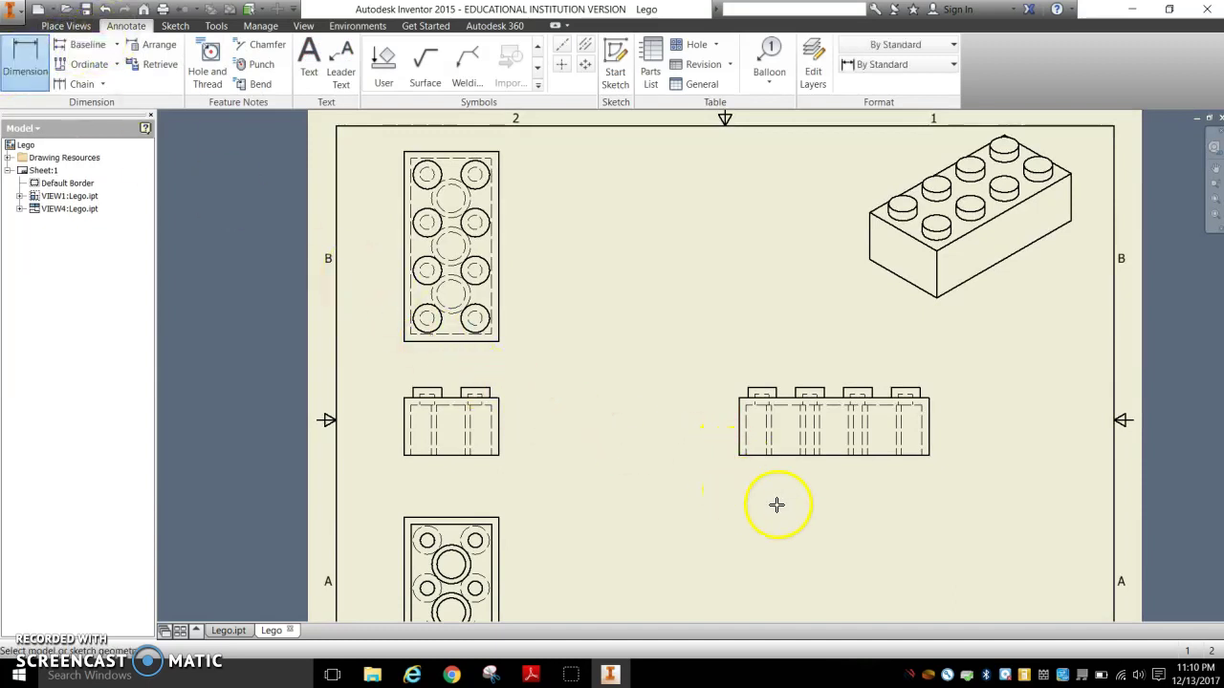
left_click(929, 437)
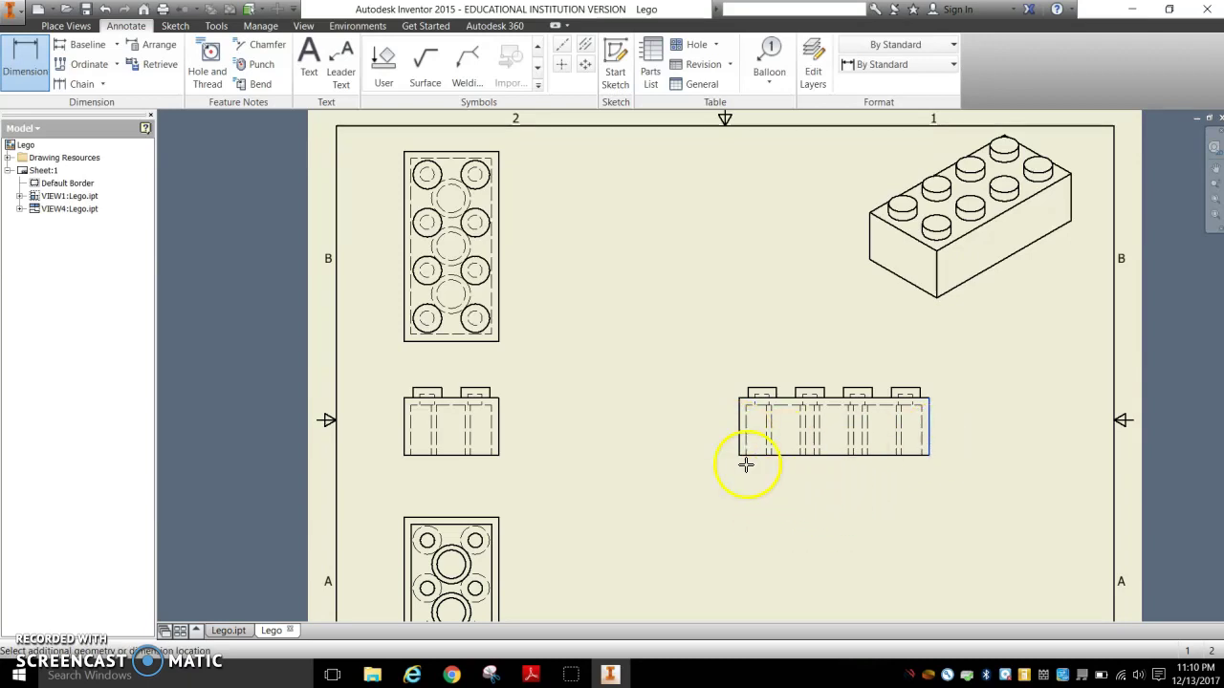
left_click(740, 437)
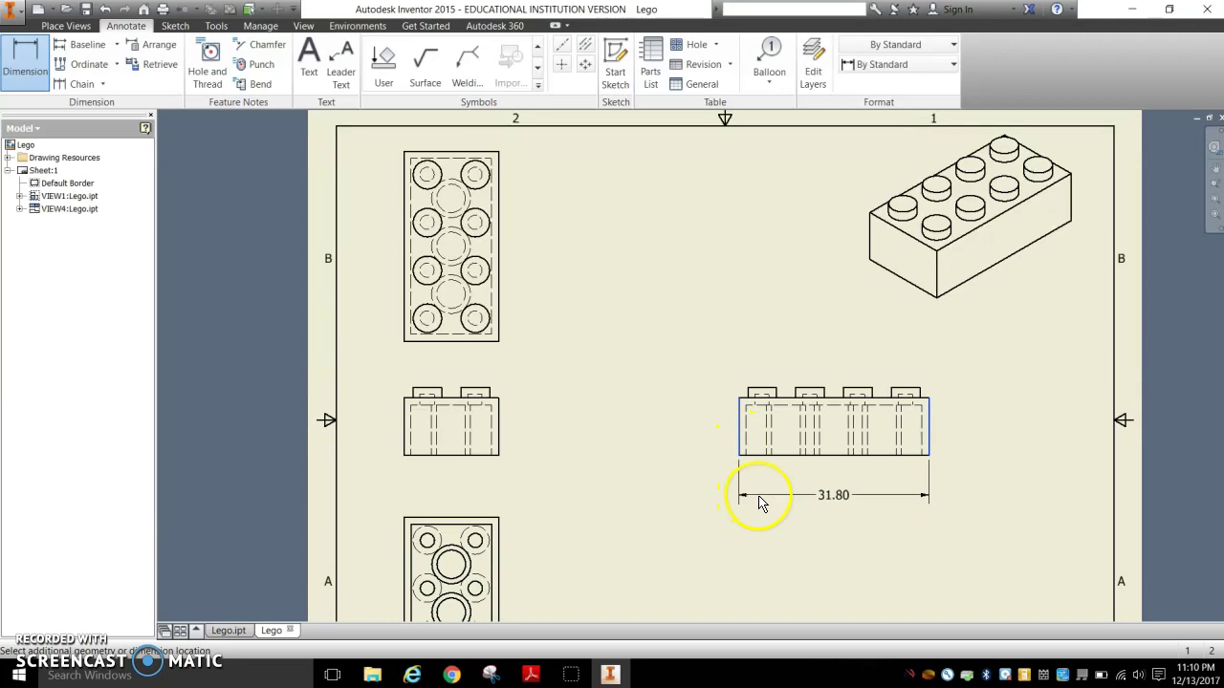
left_click(816, 495)
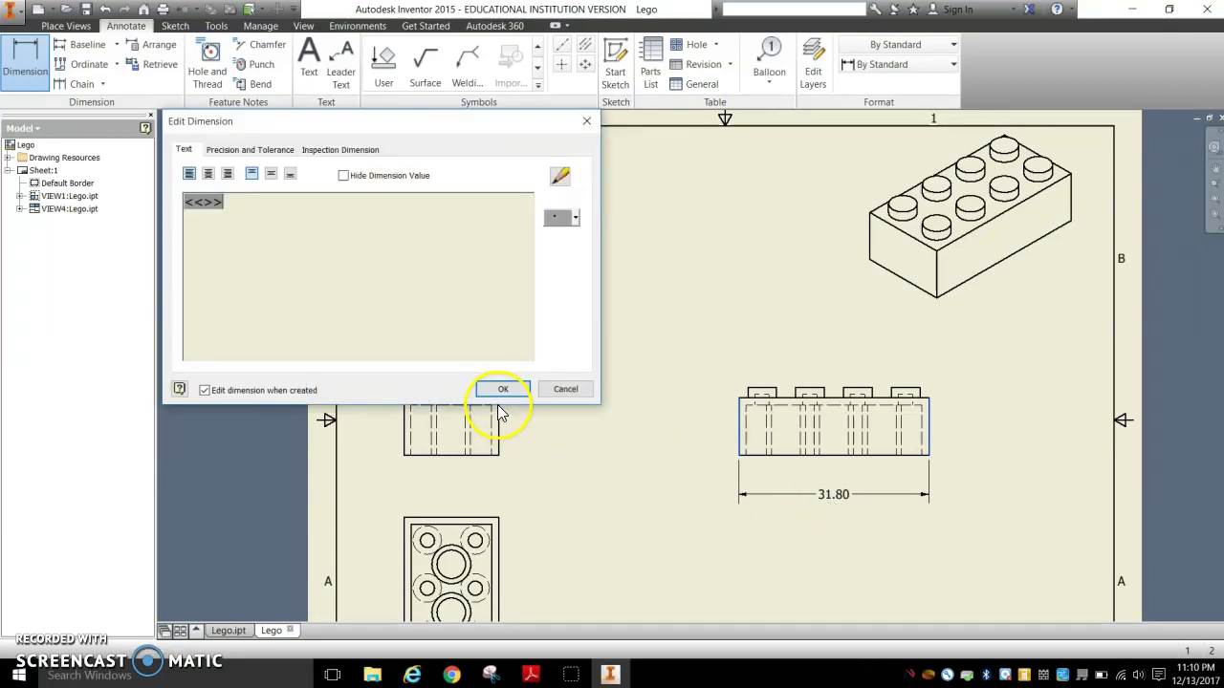
left_click(504, 392)
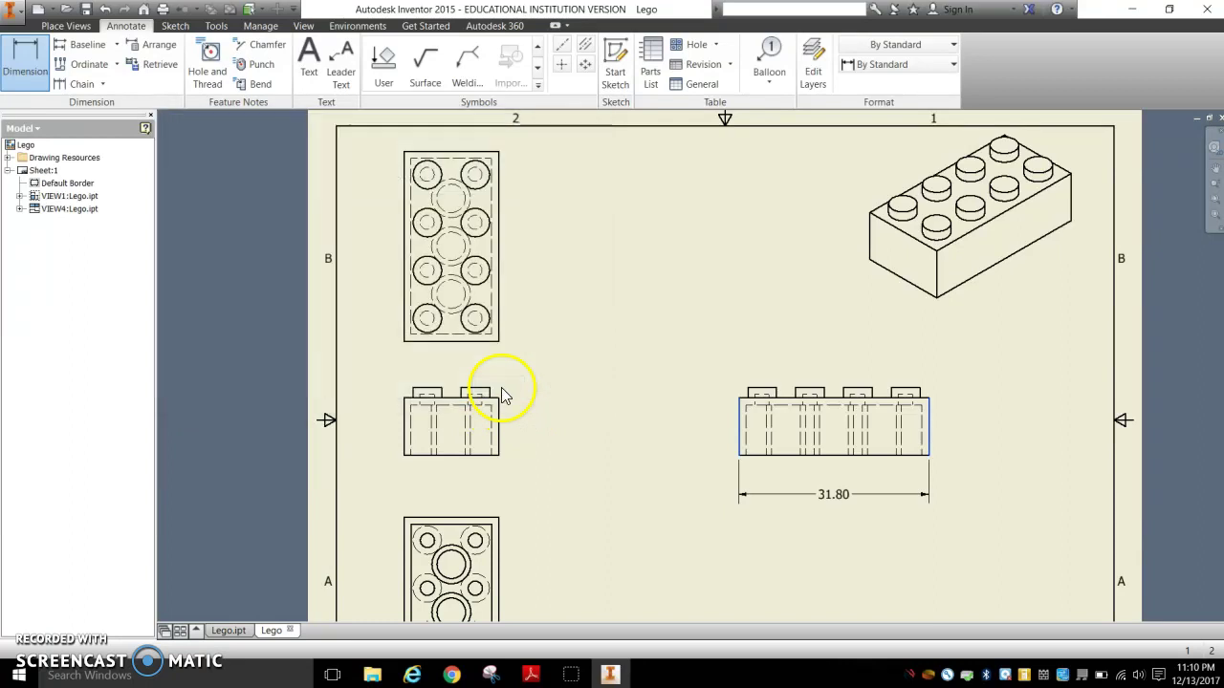
Add the 9.60 body height and 1.20 stud height dimensions beside the end view
left_click(500, 424)
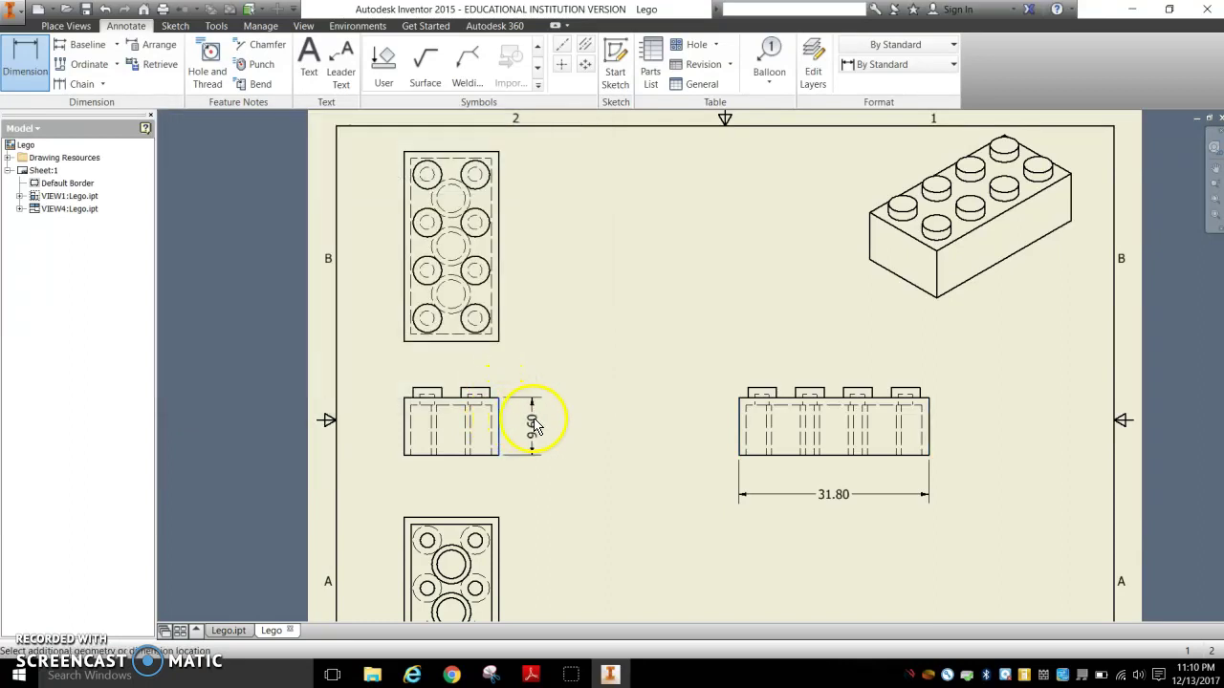
left_click(538, 421)
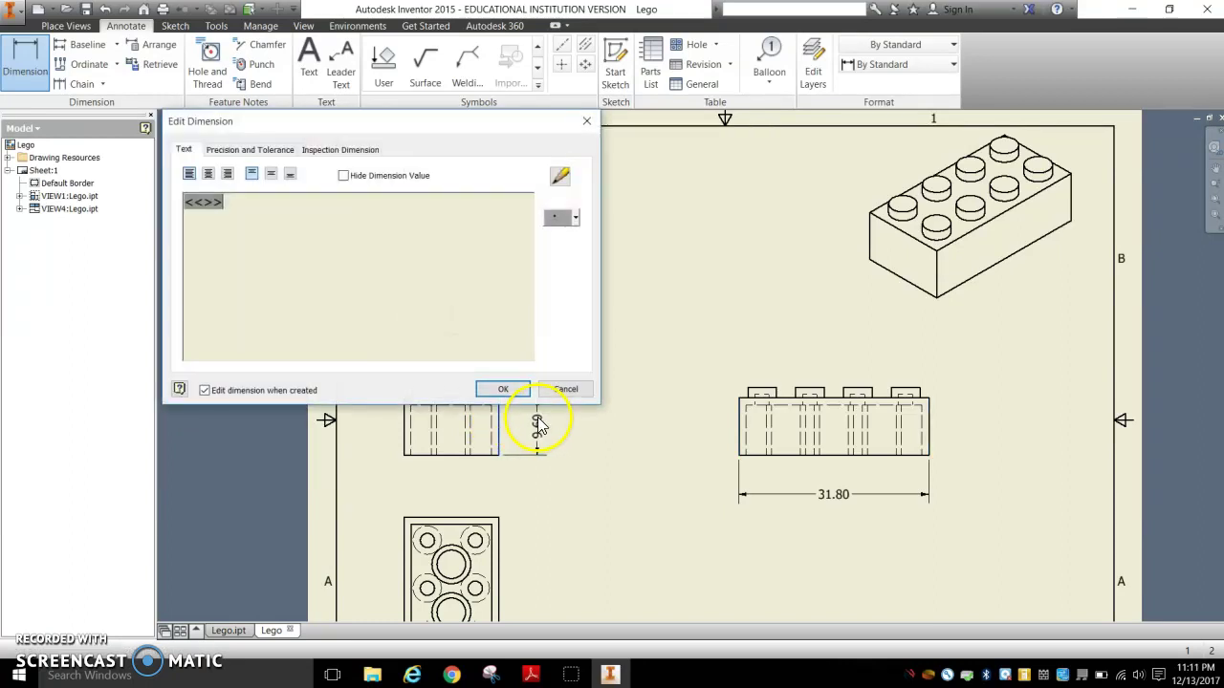
left_click(501, 392)
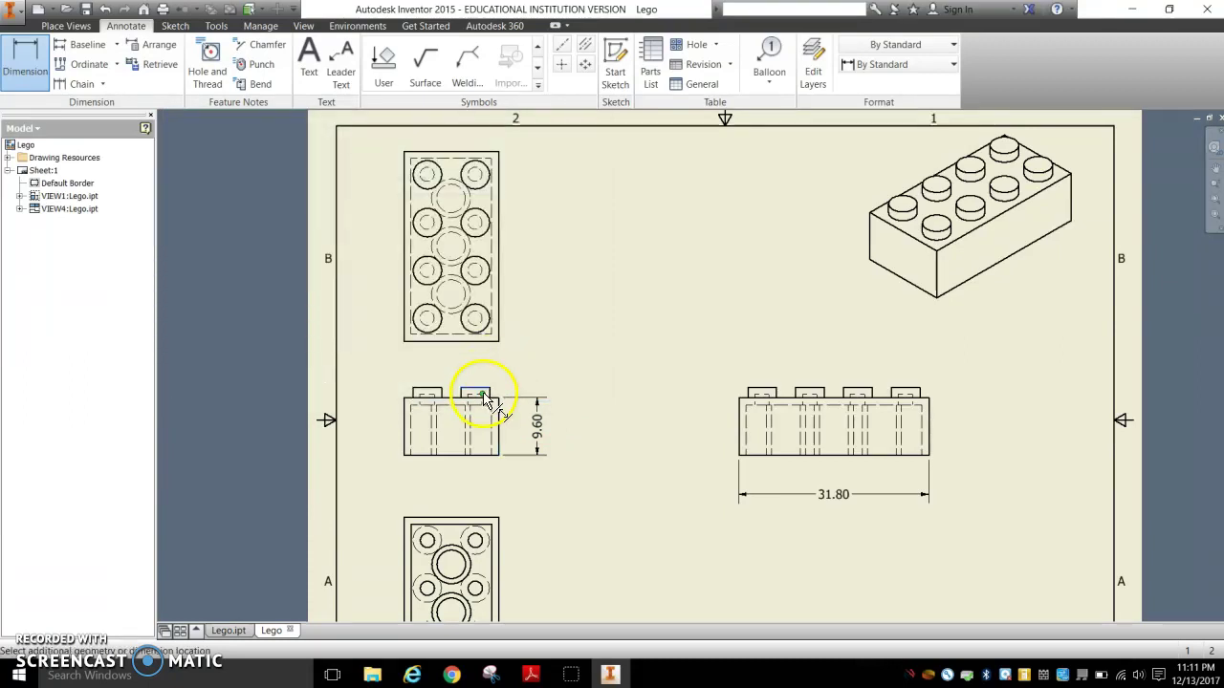
left_click(484, 395)
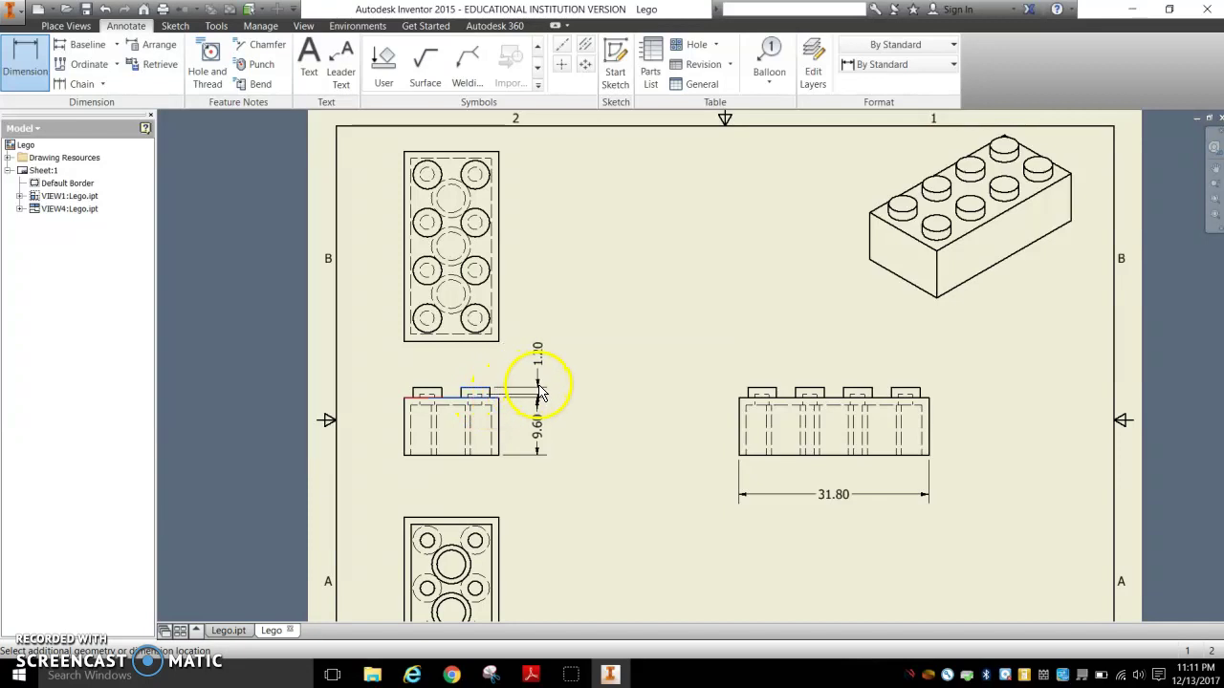
left_click(537, 384)
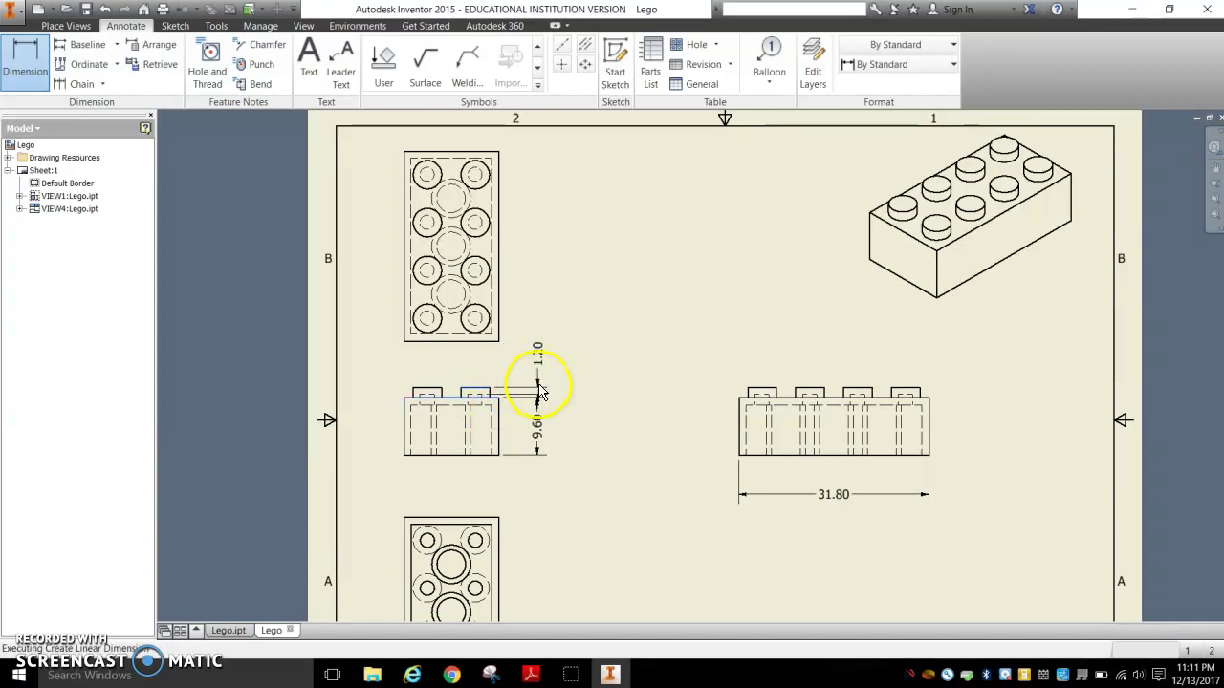
left_click(503, 390)
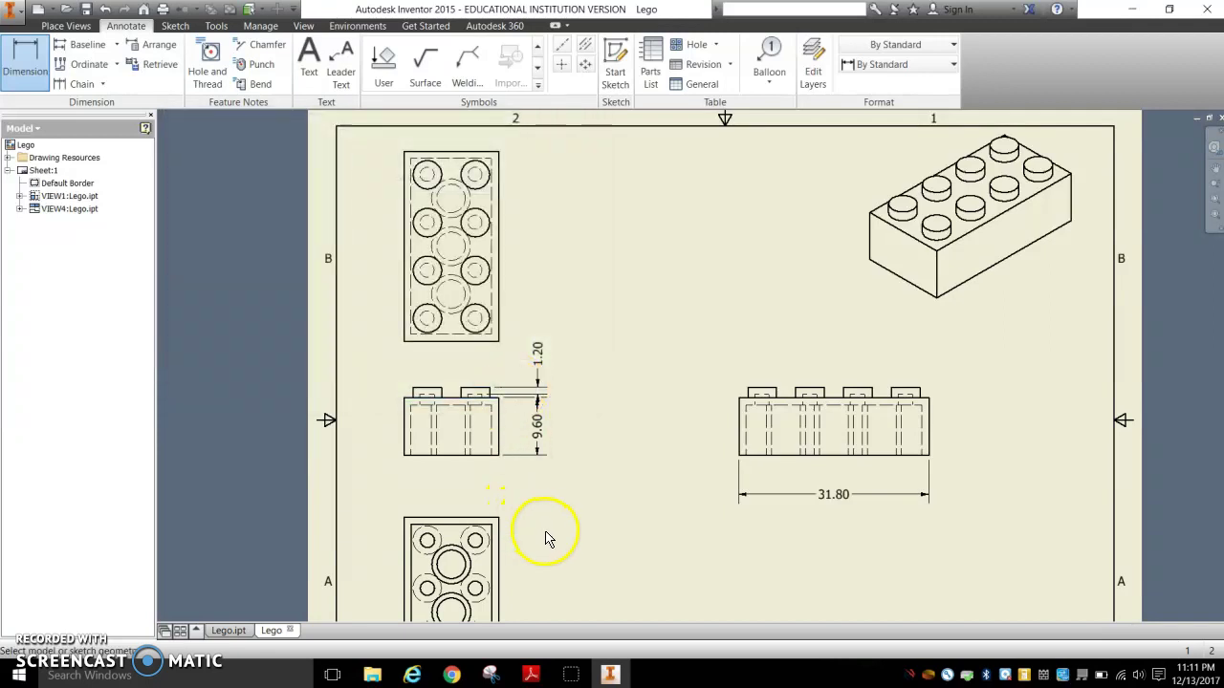
mouse_move(546, 538)
middle_mouse_down()
mouse_move(535, 495)
mouse_move(547, 399)
middle_mouse_up()
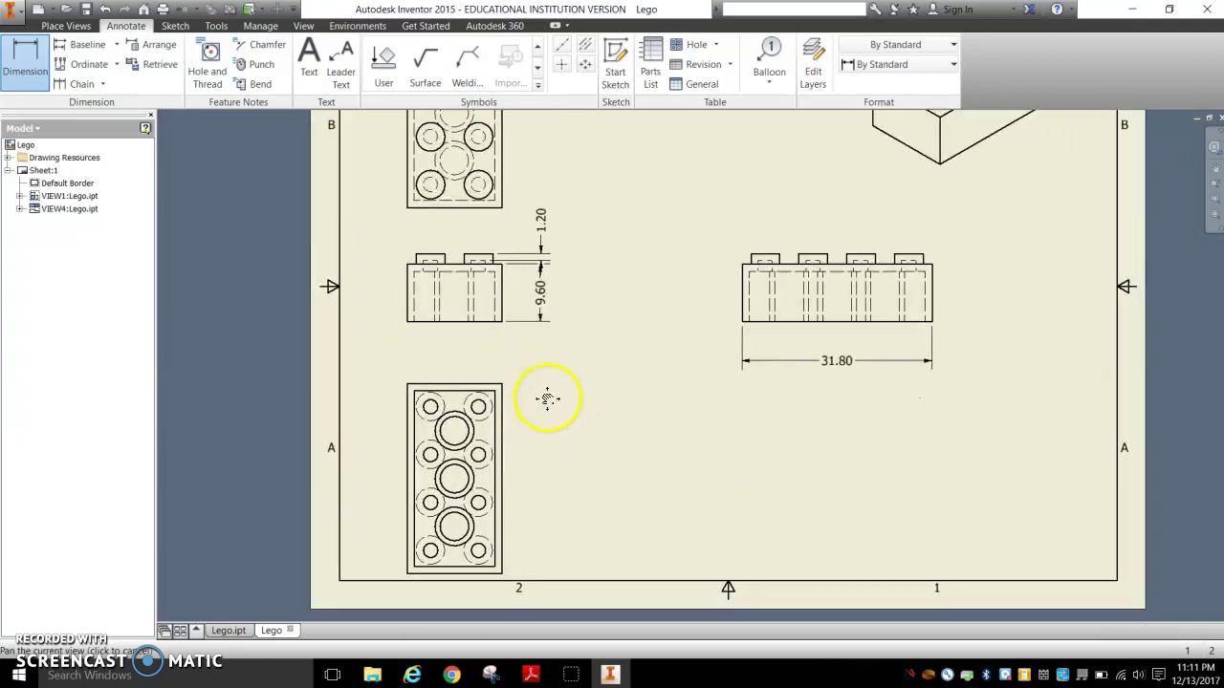
Dimension the first underside tube as Ø6.51 in the bottom view, discarding the stray 3.26
left_click(473, 432)
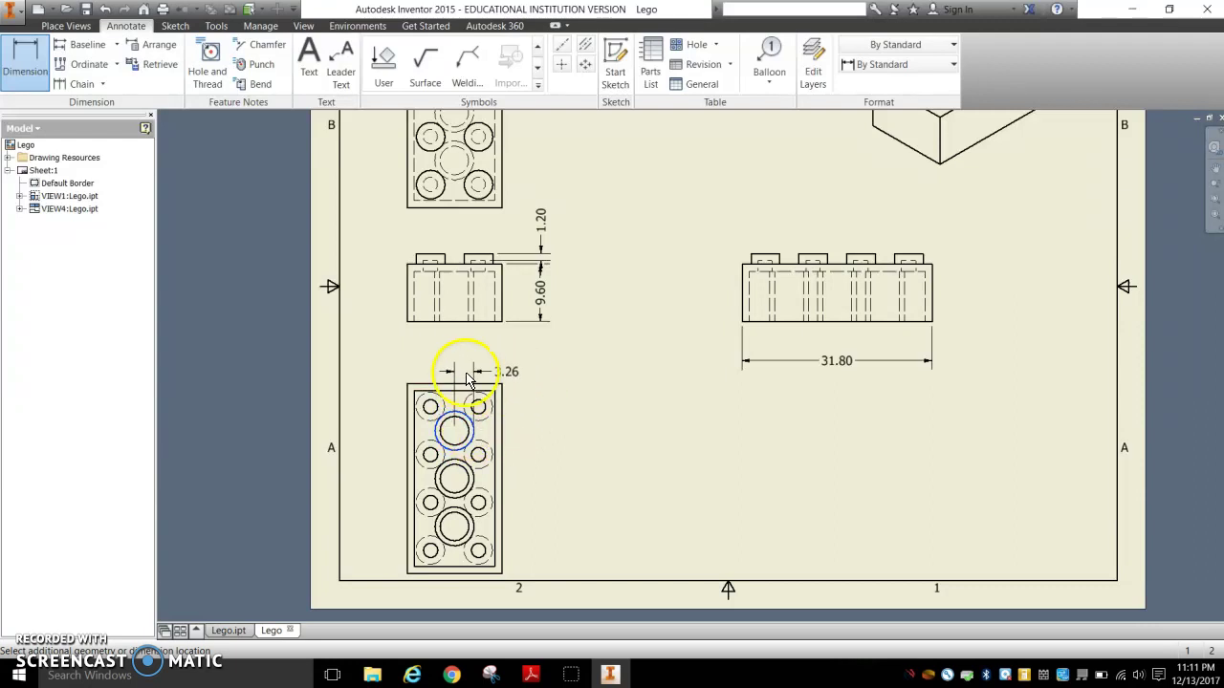
key("Escape")
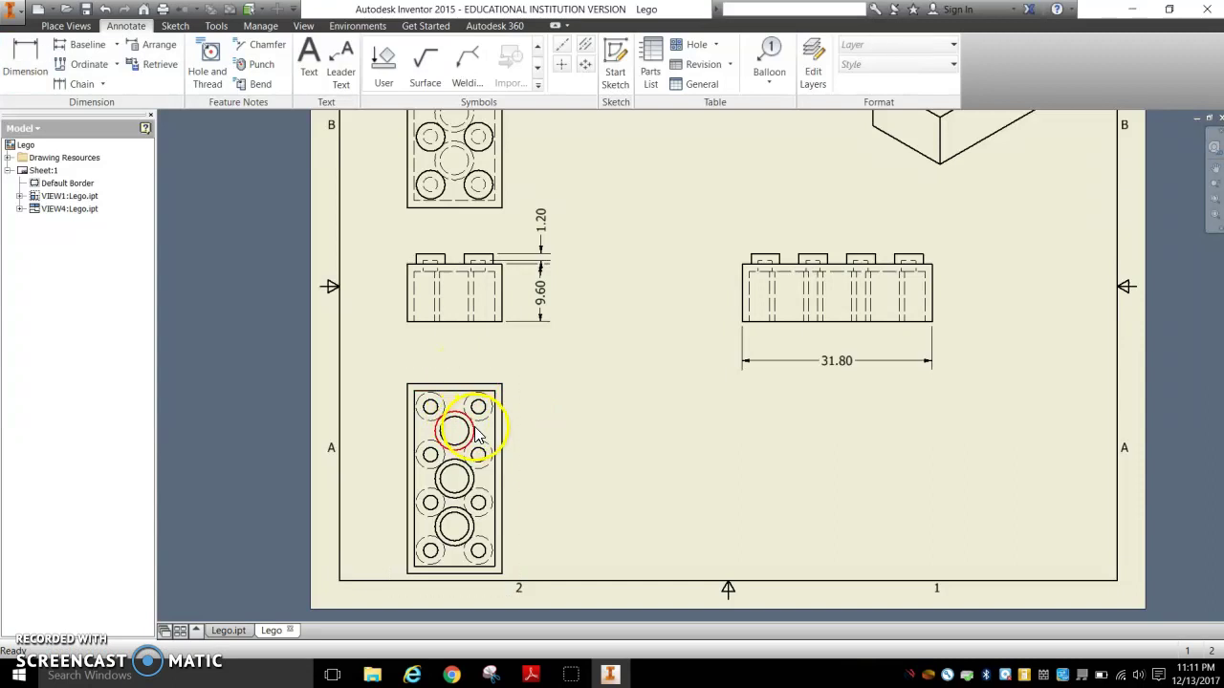
left_click(36, 74)
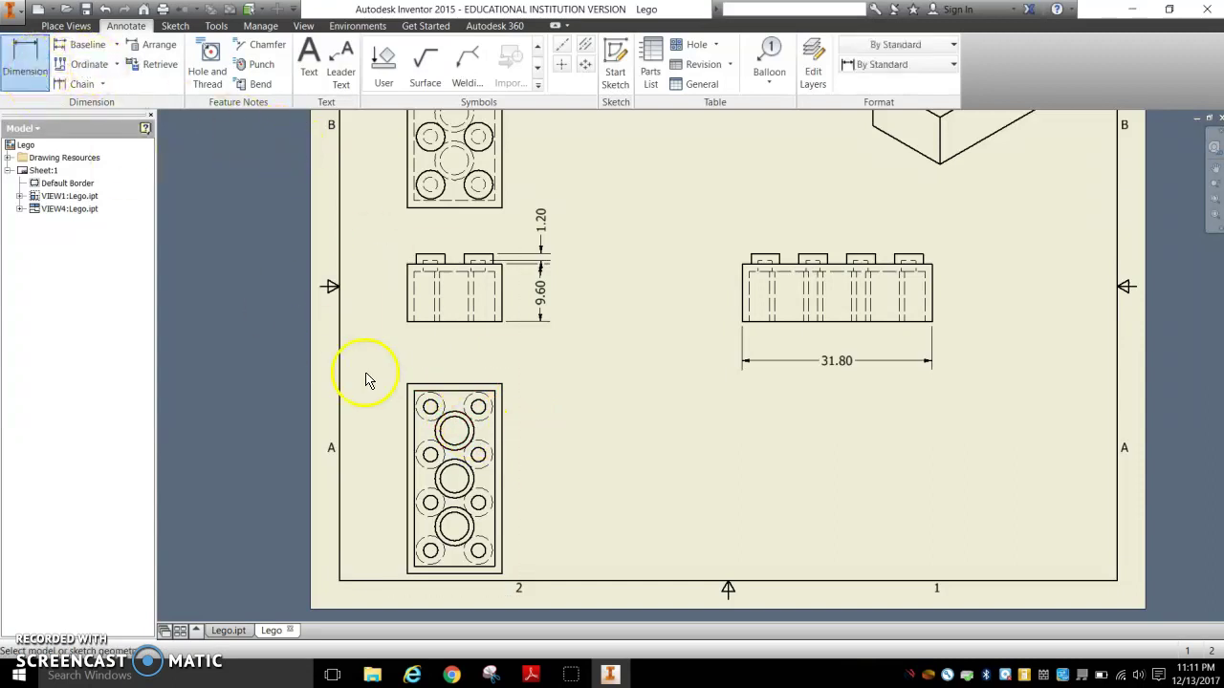
left_click(470, 424)
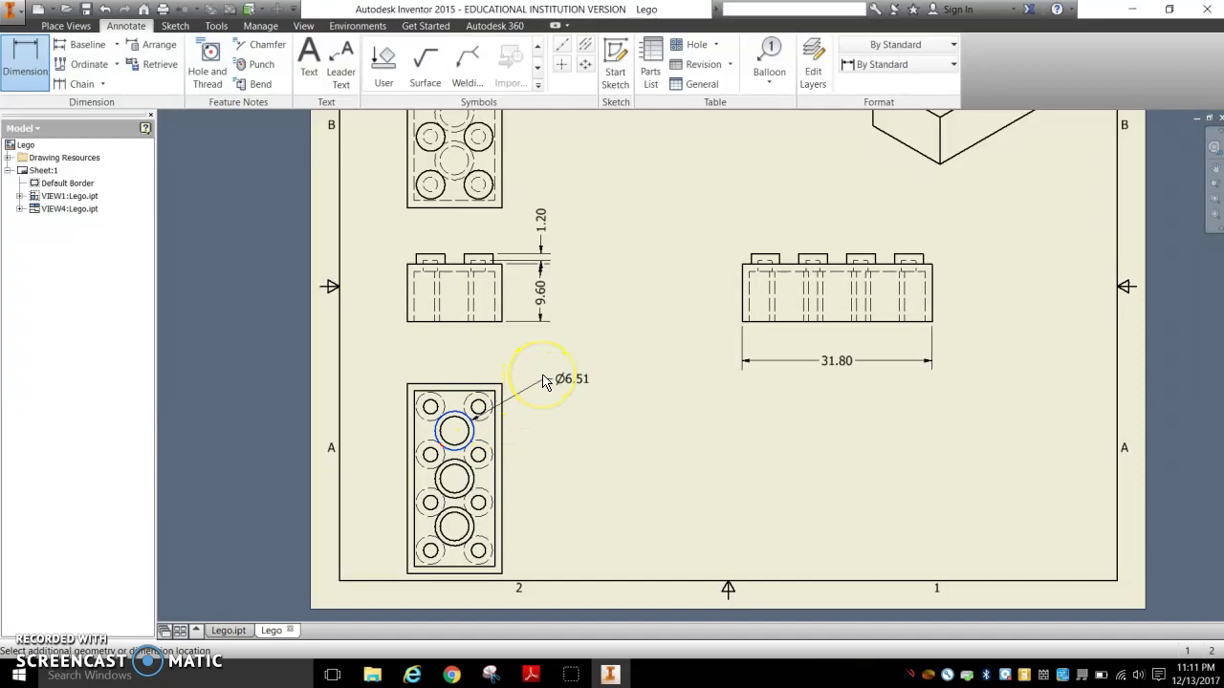
left_click(540, 375)
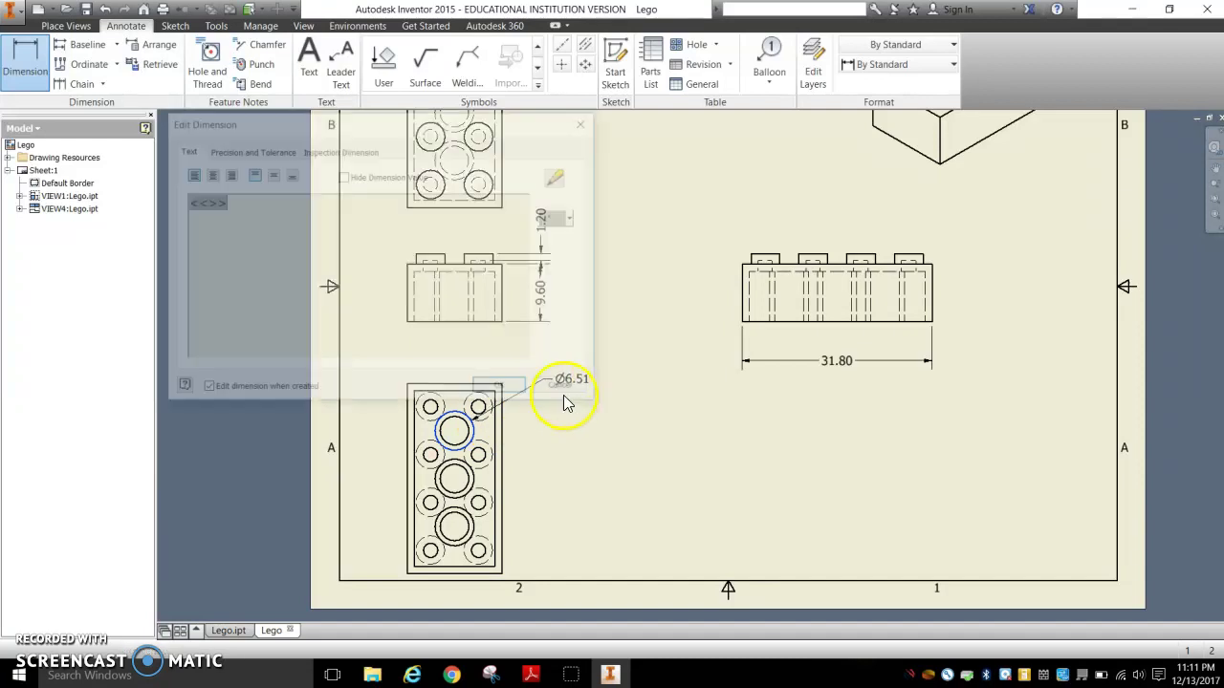
left_click(508, 390)
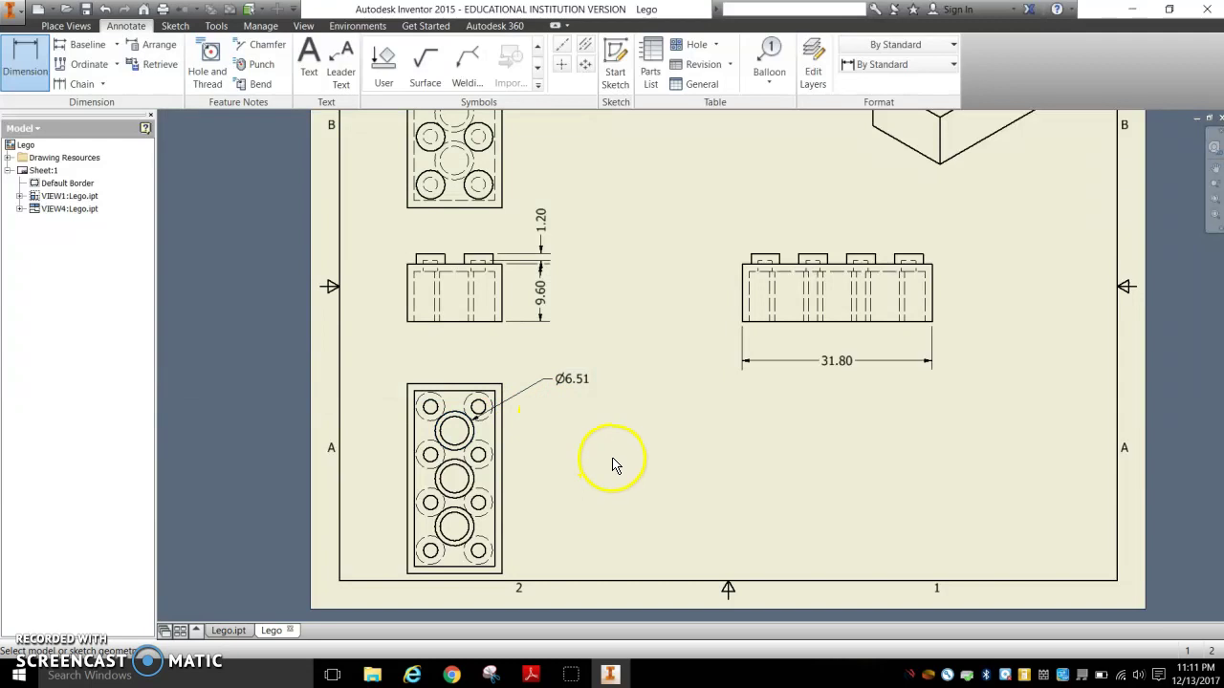
scroll(620, 457, "down", 2)
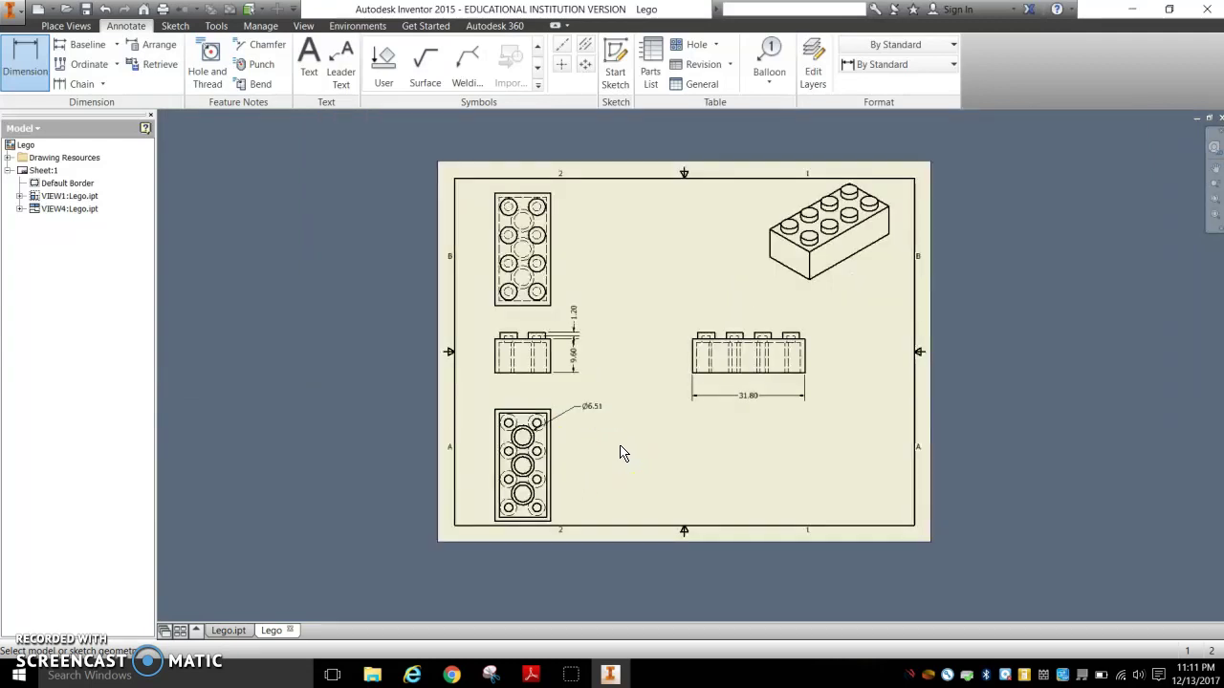
Save the drawing as Lego, an Inventor Drawing (.idw) file
mouse_move(620, 453)
middle_mouse_down()
mouse_move(566, 492)
mouse_move(547, 463)
middle_mouse_up()
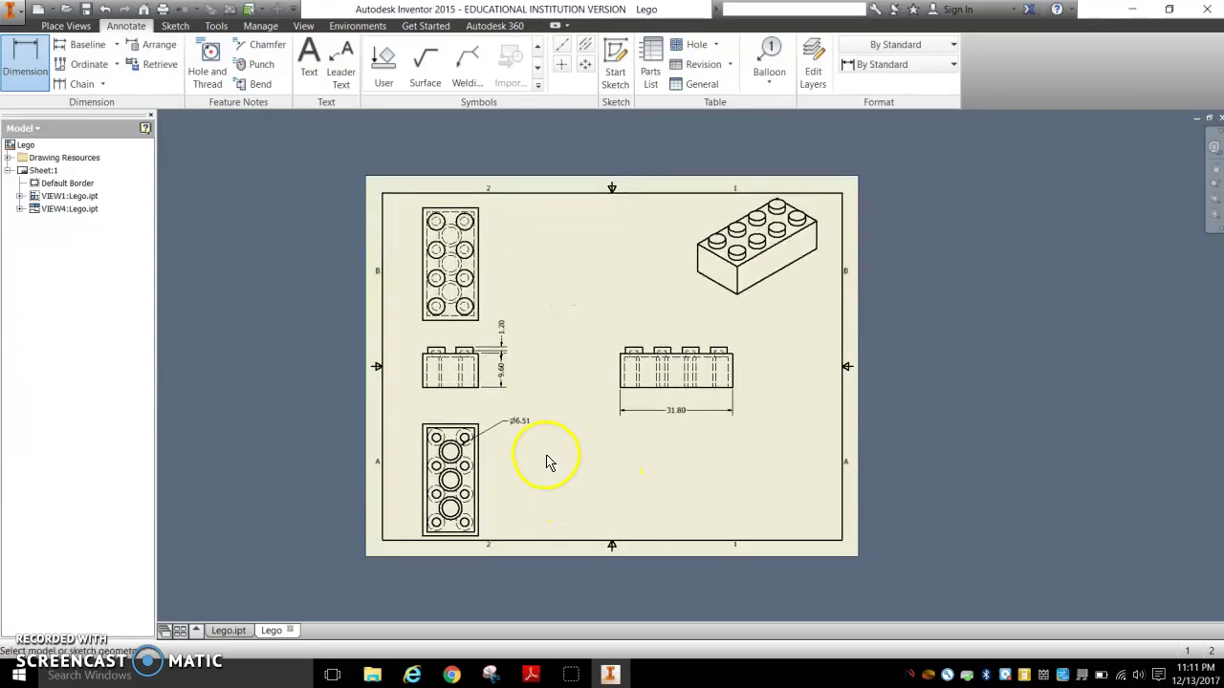
left_click(29, 60)
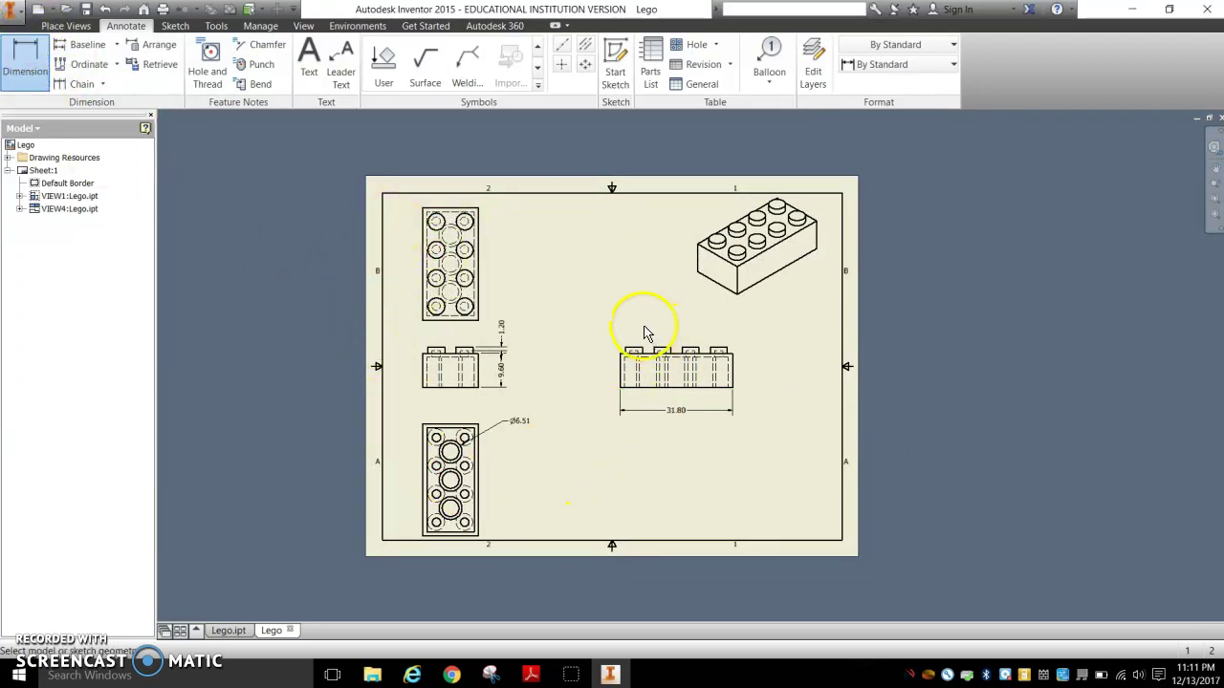
key("Escape")
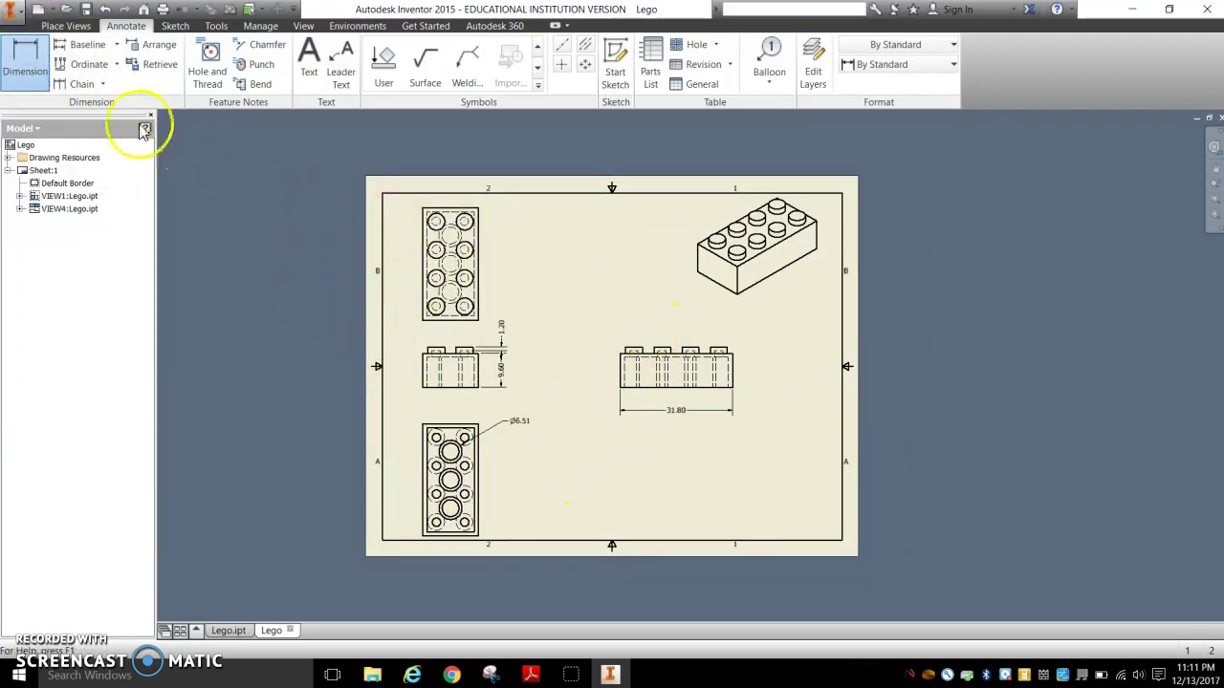
left_click(21, 13)
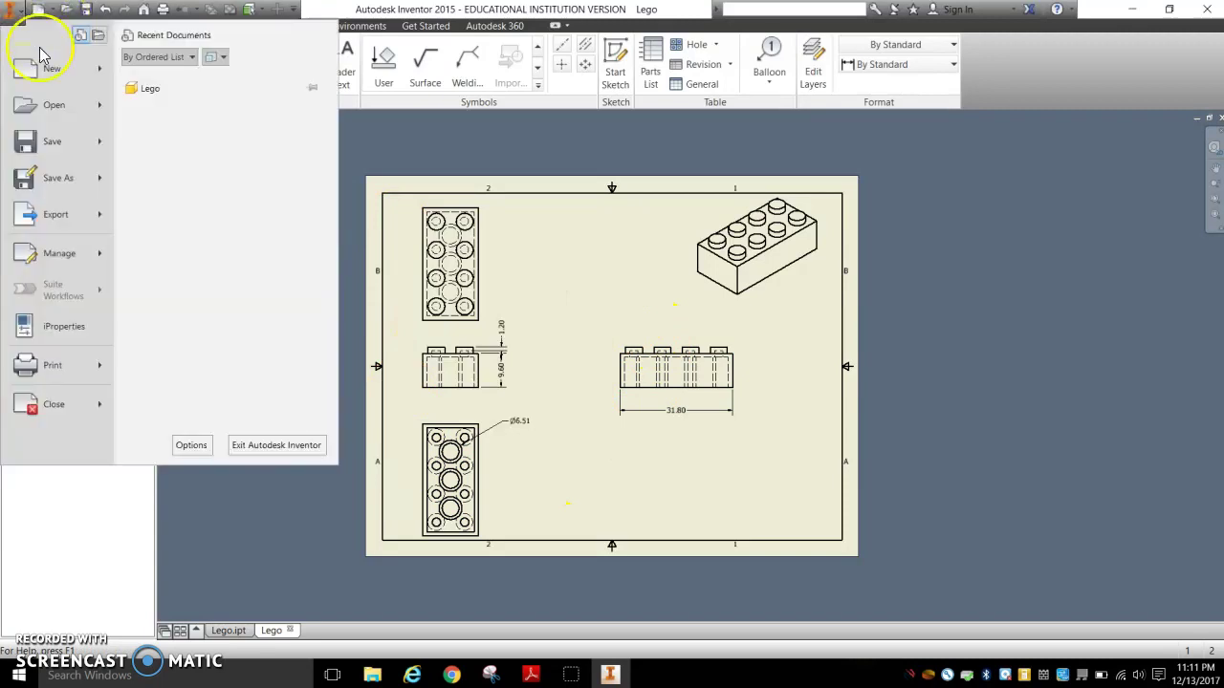
left_click(67, 177)
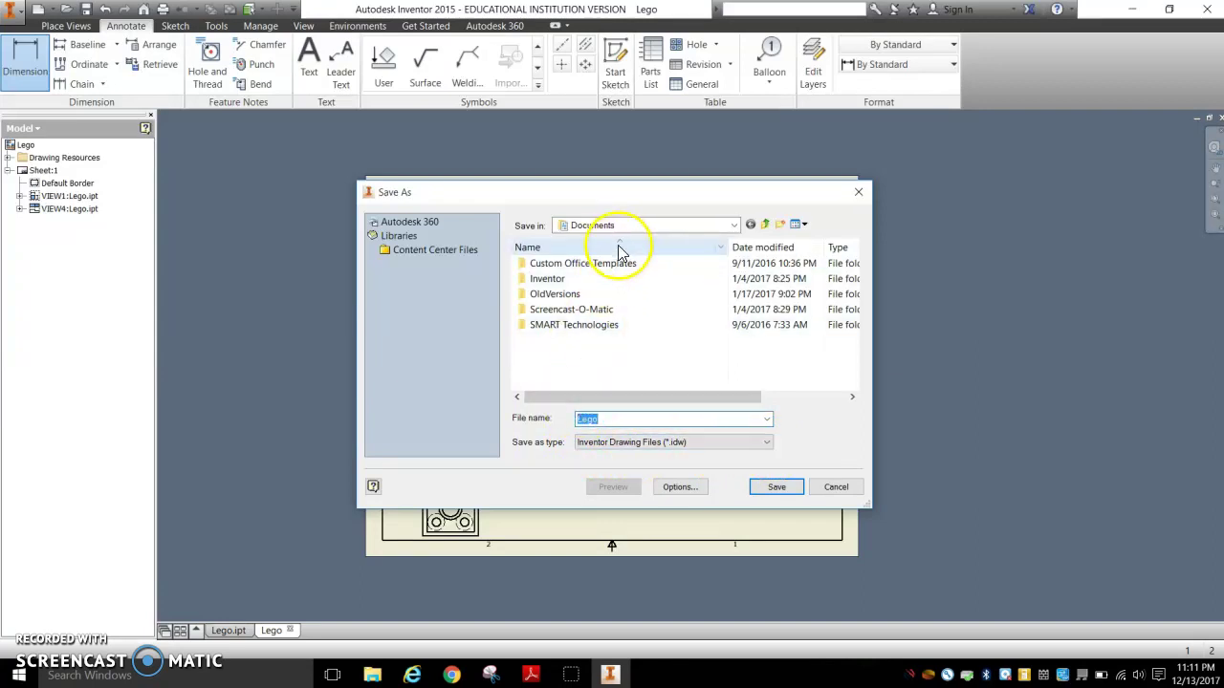
left_click(774, 489)
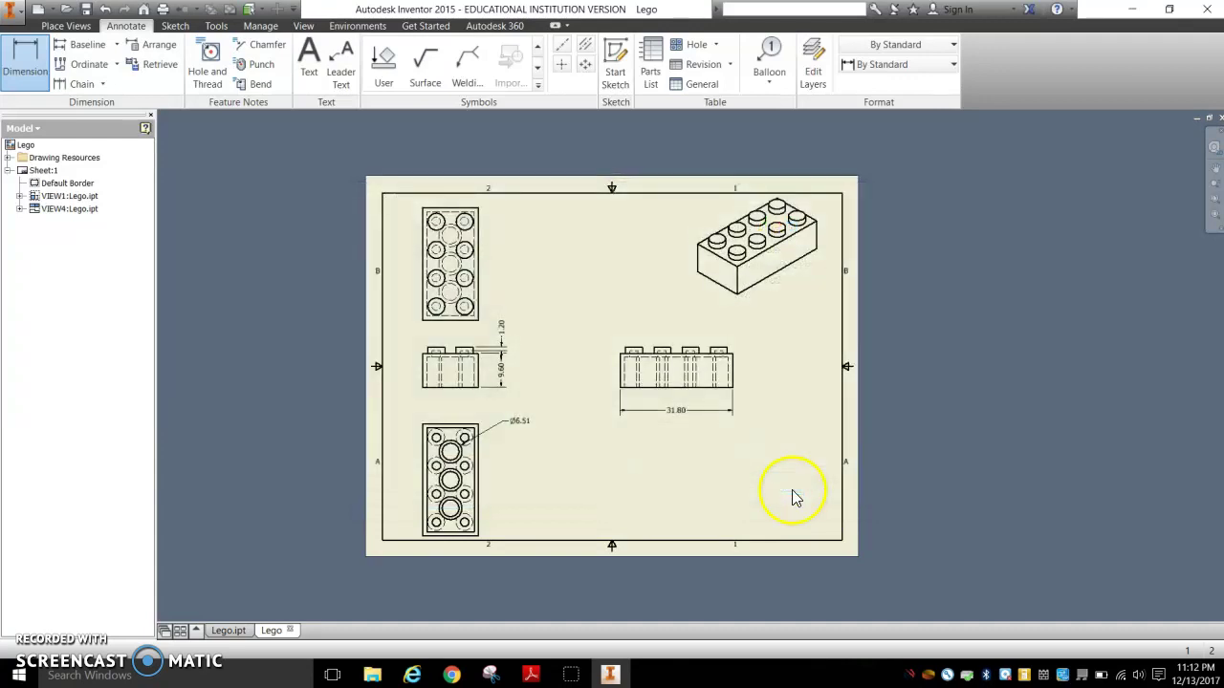
Export the sheet as a JPEG image named Lego.jpg to Documents
left_click(21, 14)
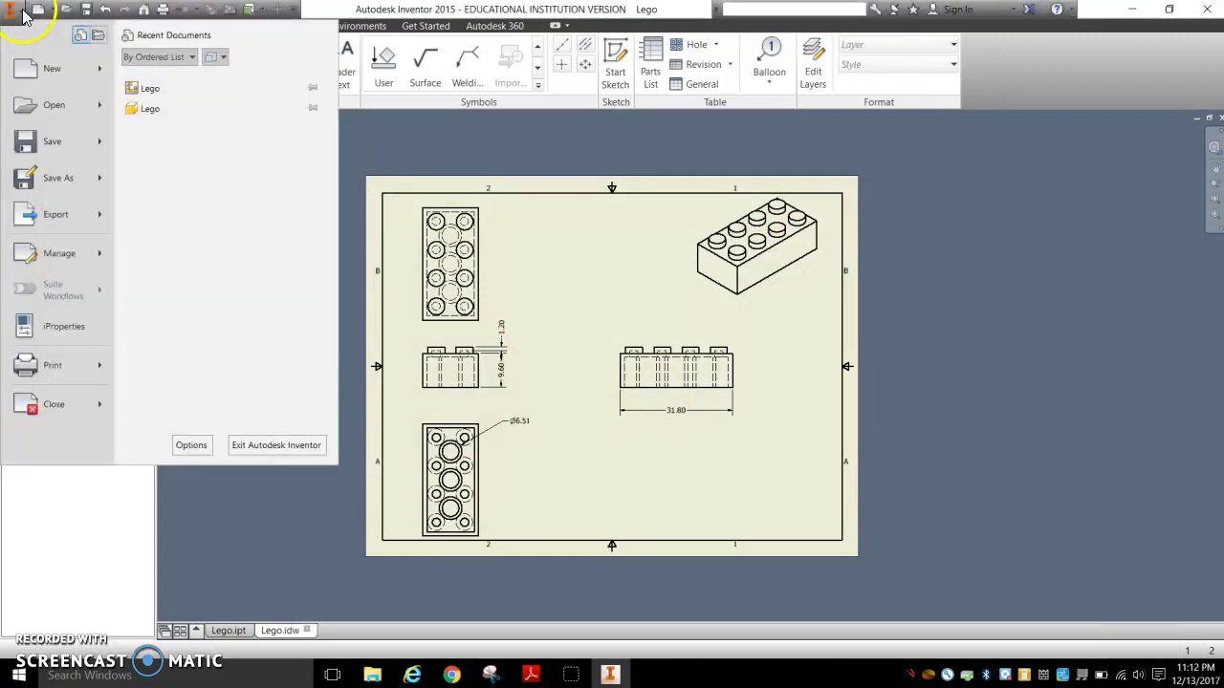
mouse_move(82, 220)
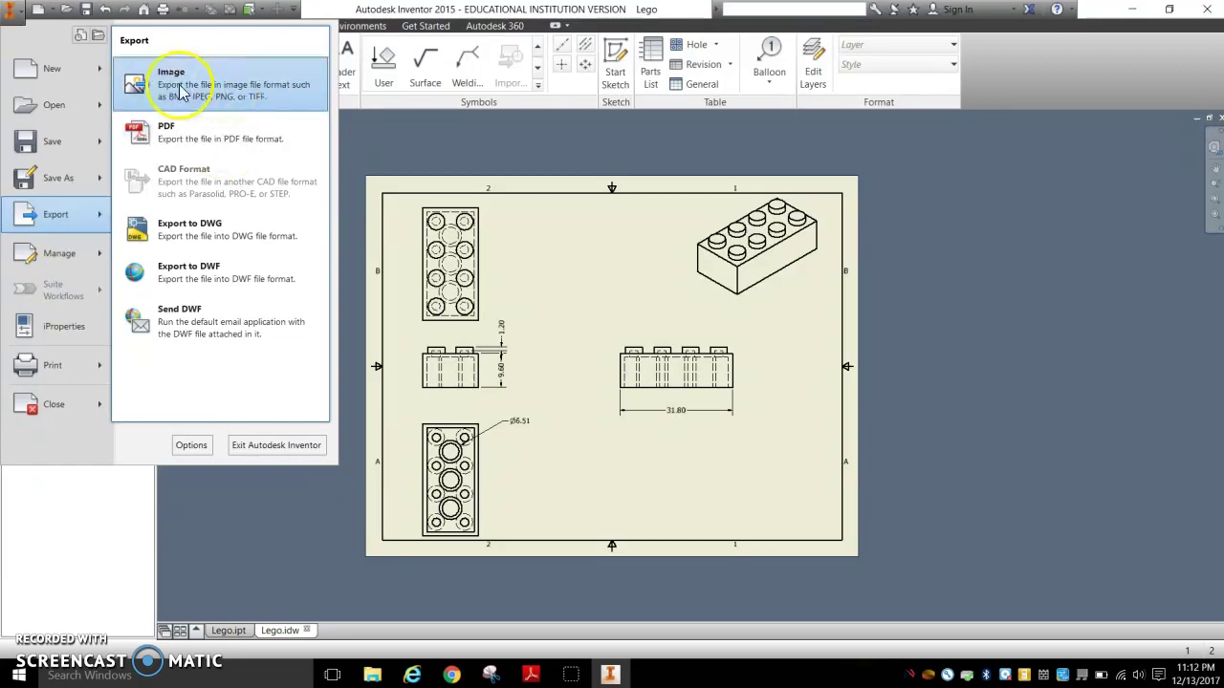
left_click(203, 105)
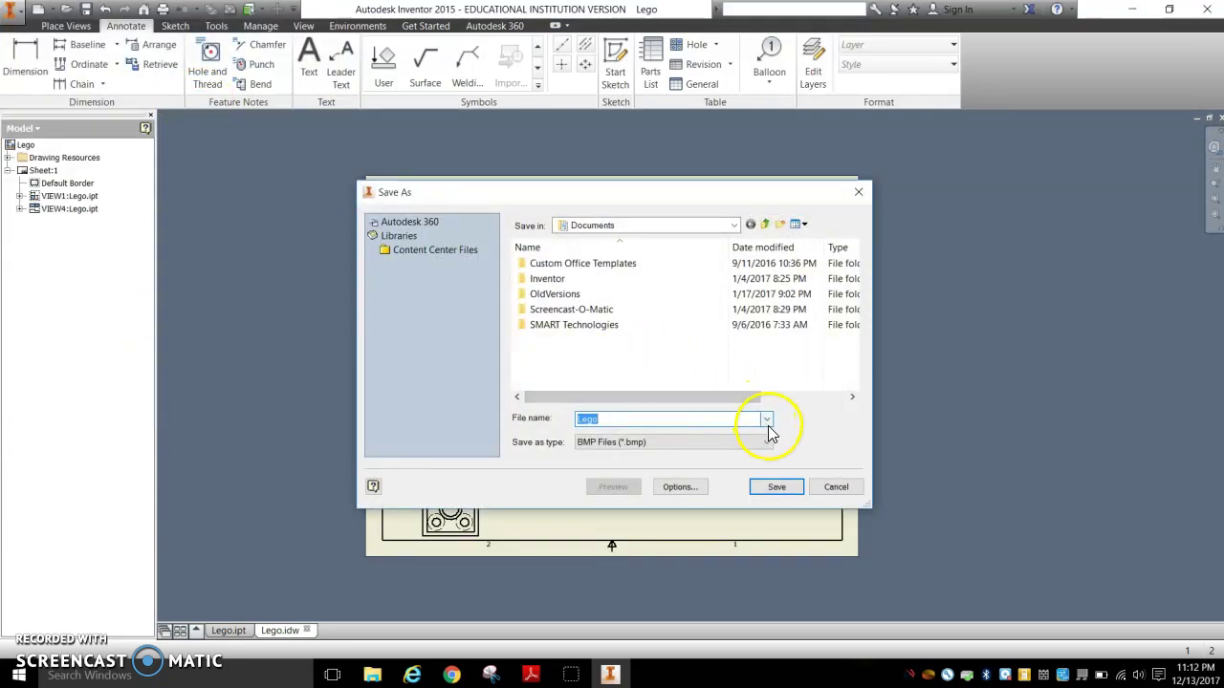
left_click(763, 445)
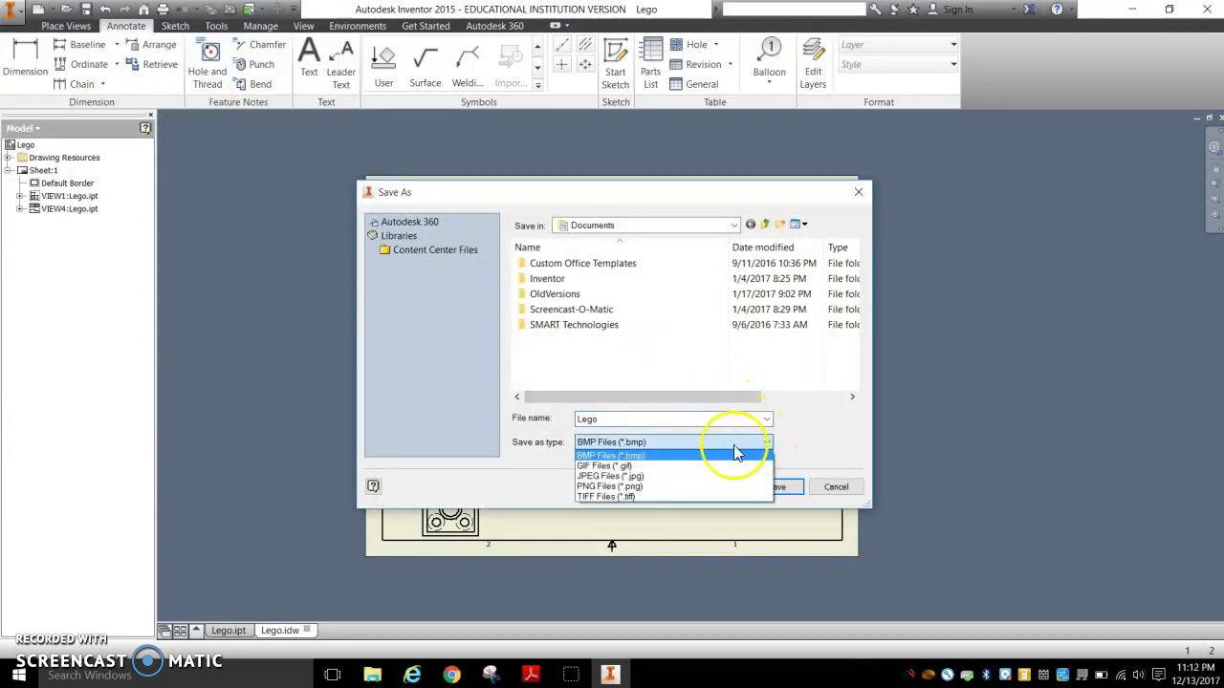
left_click(639, 477)
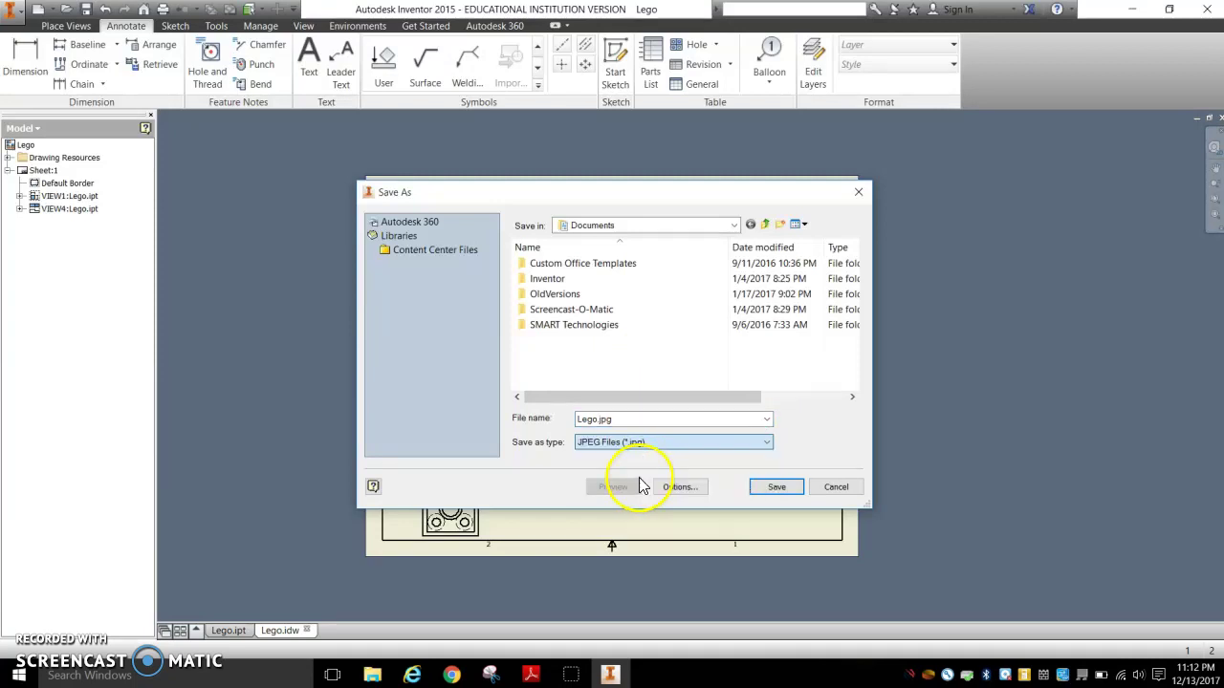
left_click(777, 489)
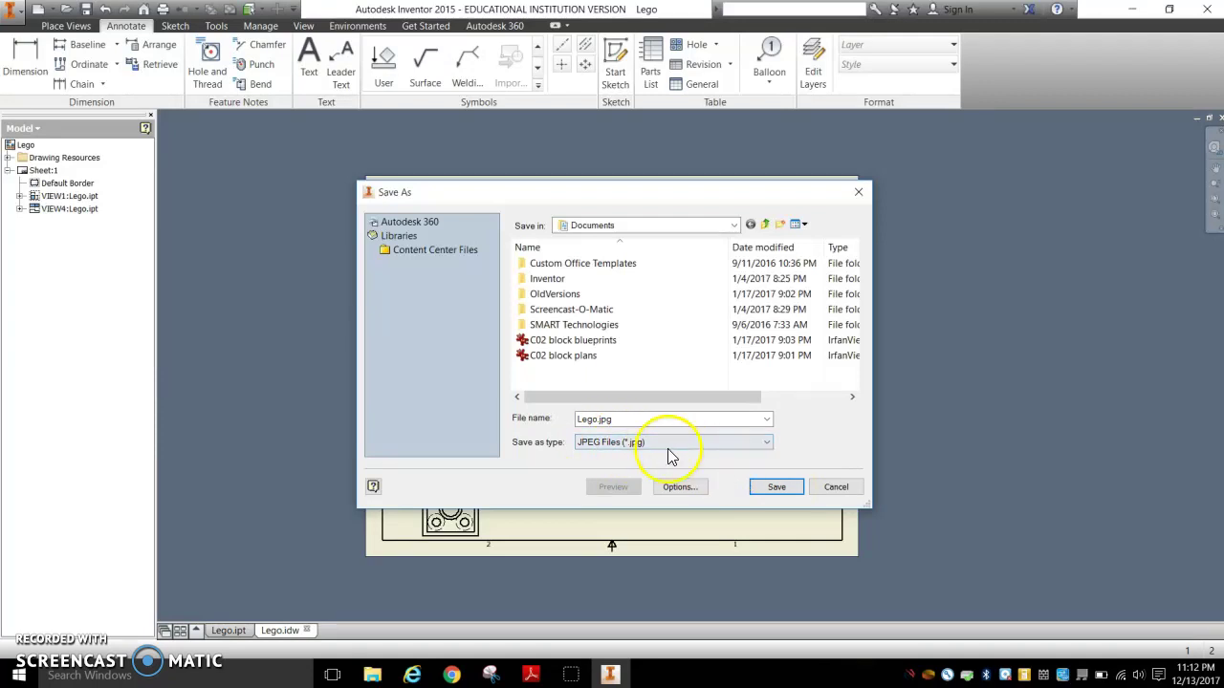
left_click(777, 487)
left_click(836, 487)
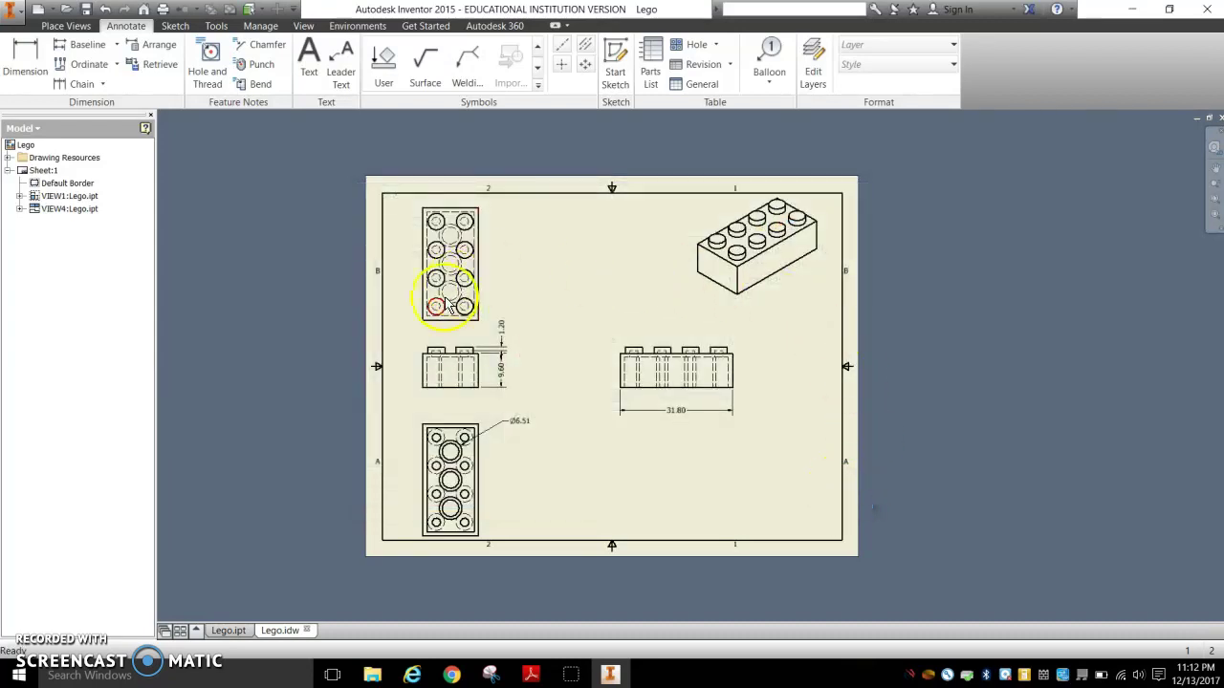